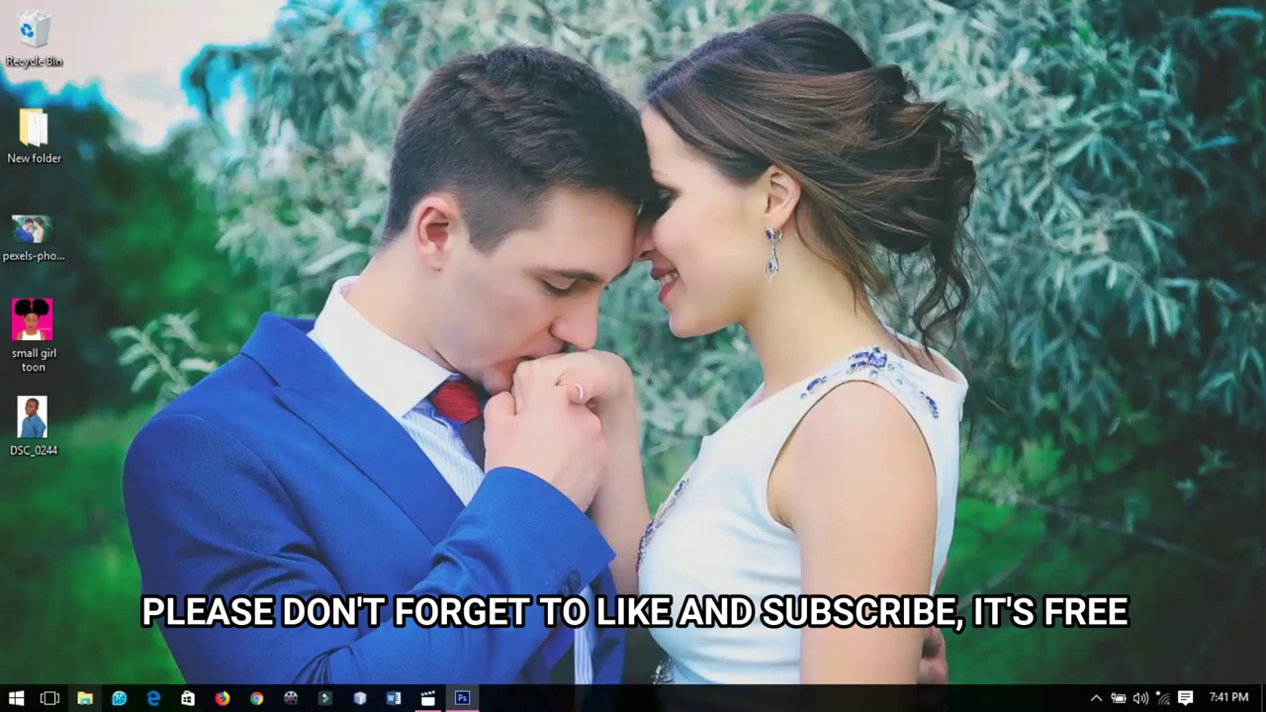
- Switch to Photoshop from the taskbar to show its empty workspace
left_click(463, 698)
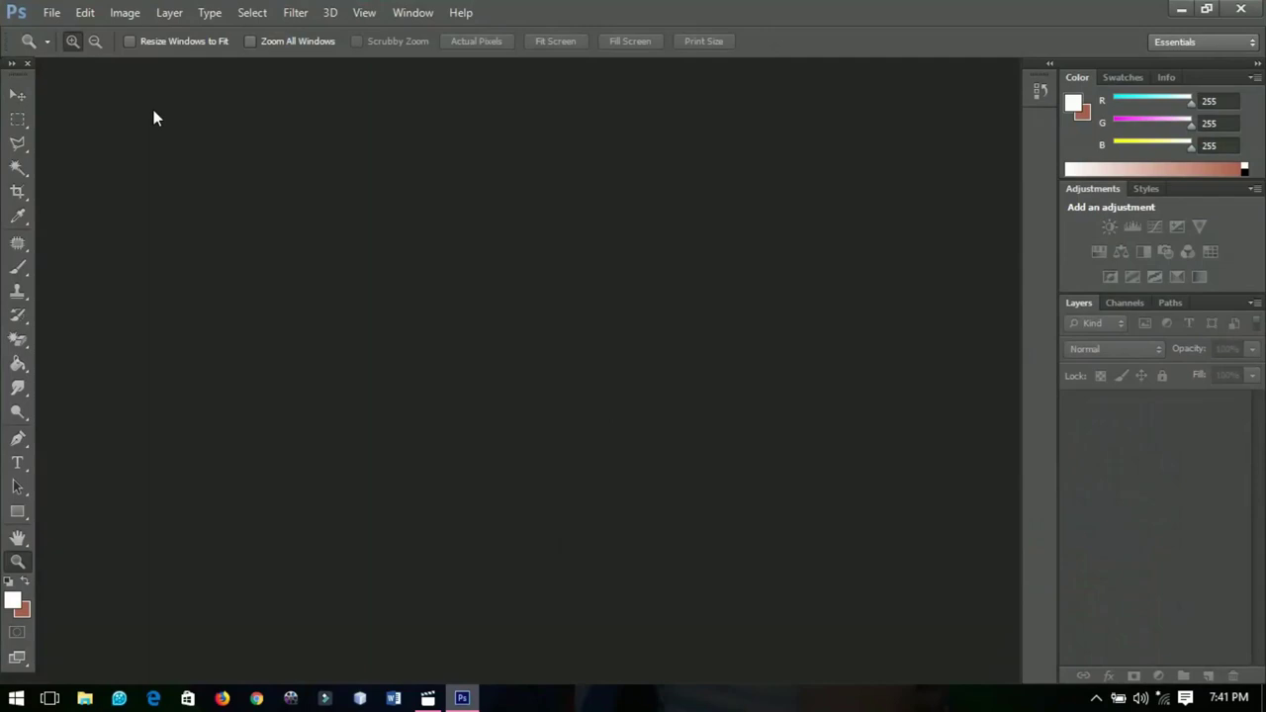
- Open DSC_0244.JPG from the Desktop and fit the whole photo on screen
left_click(56, 19)
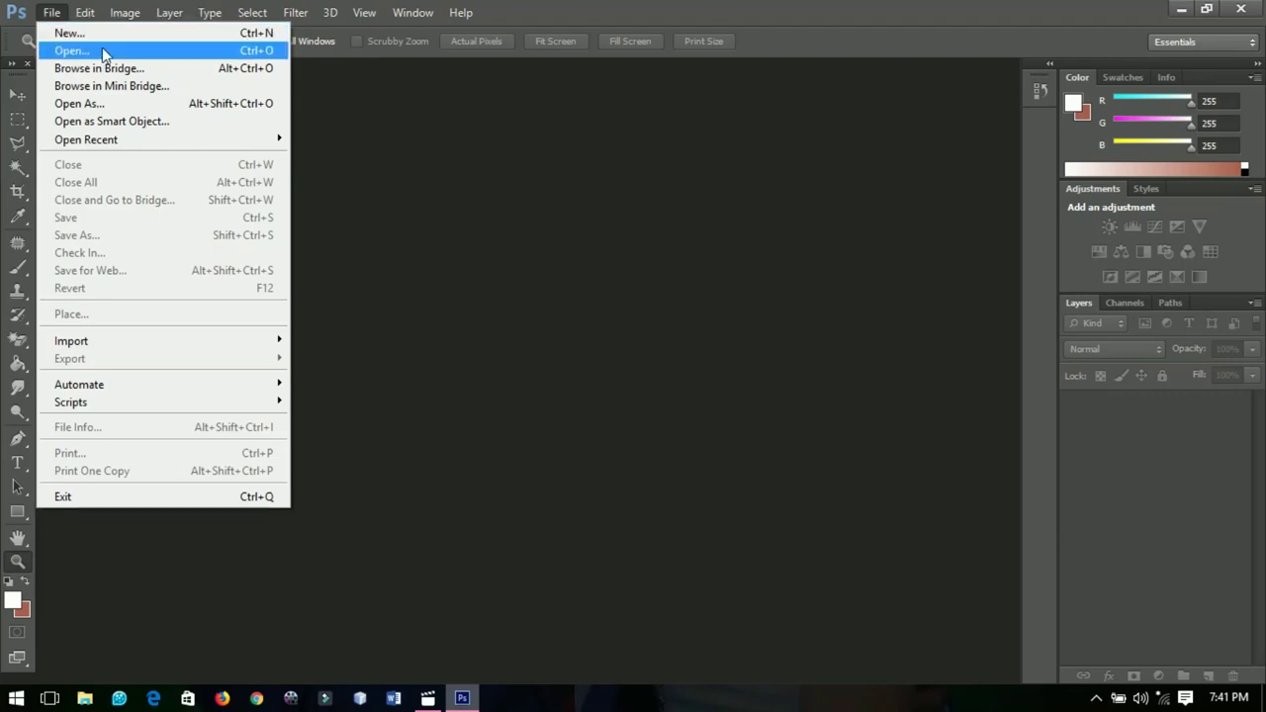
left_click(103, 50)
left_click(584, 250)
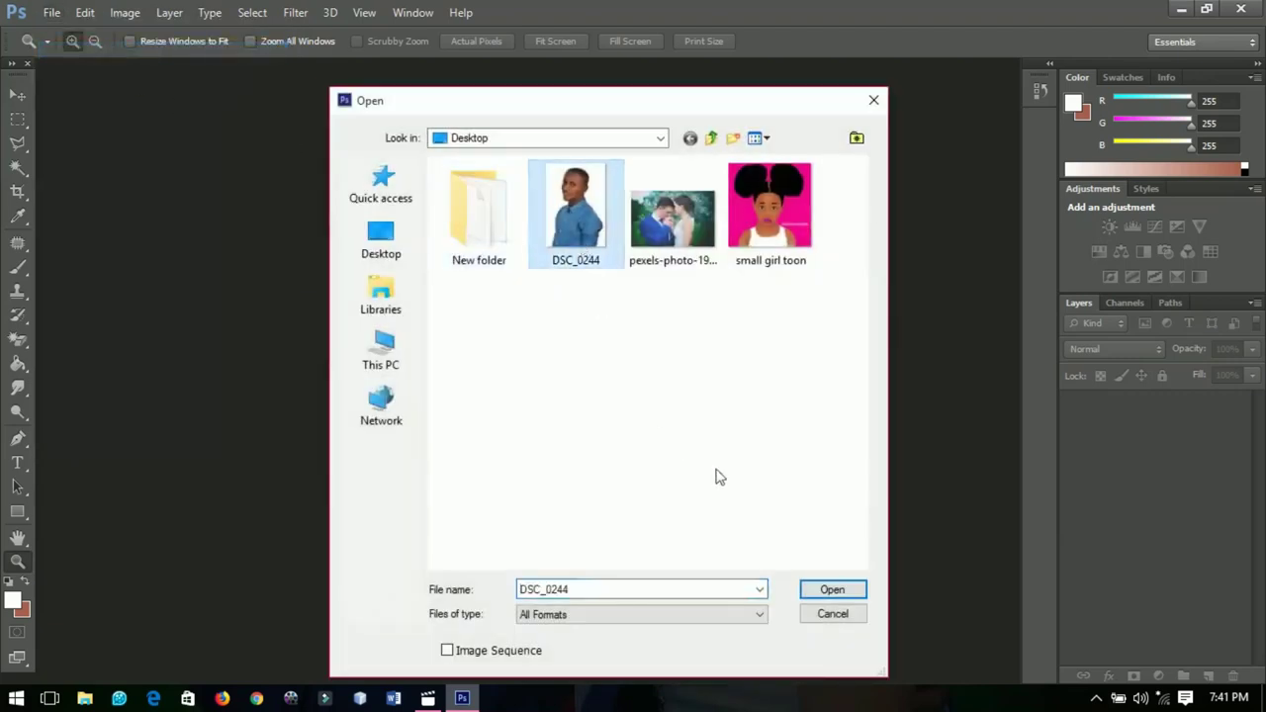
left_click(811, 589)
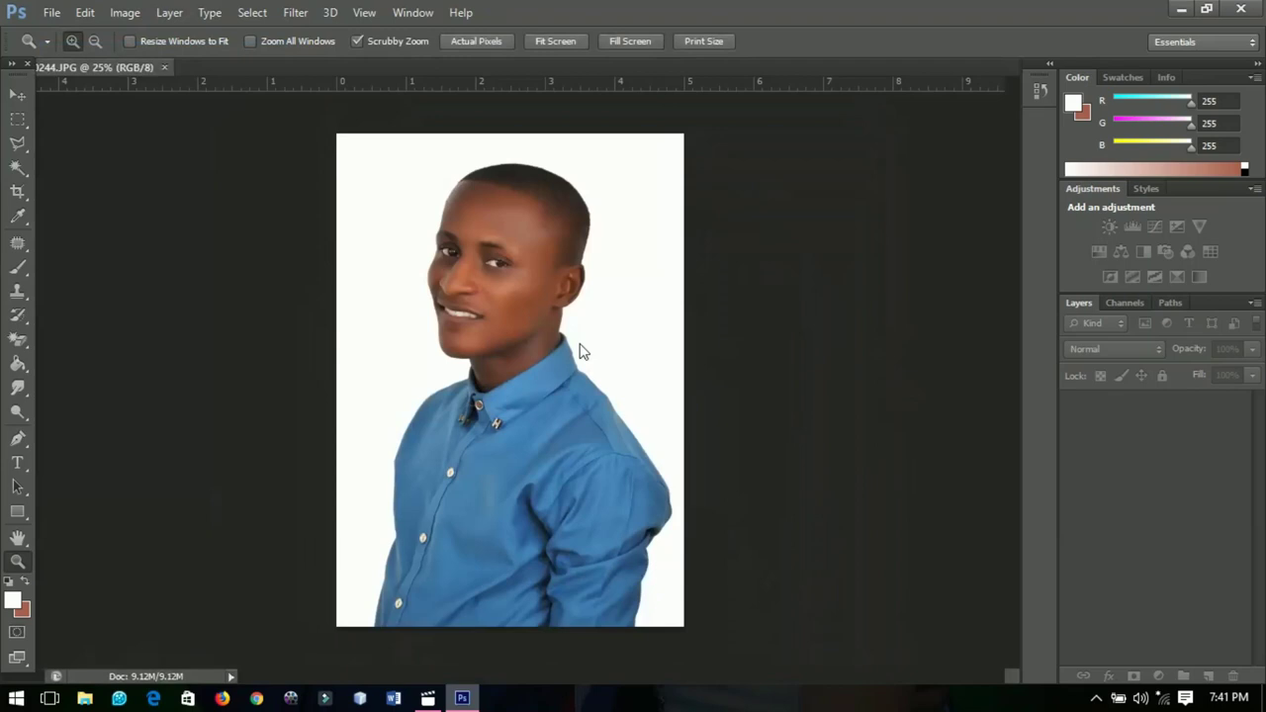
left_click(496, 220)
left_click(505, 252)
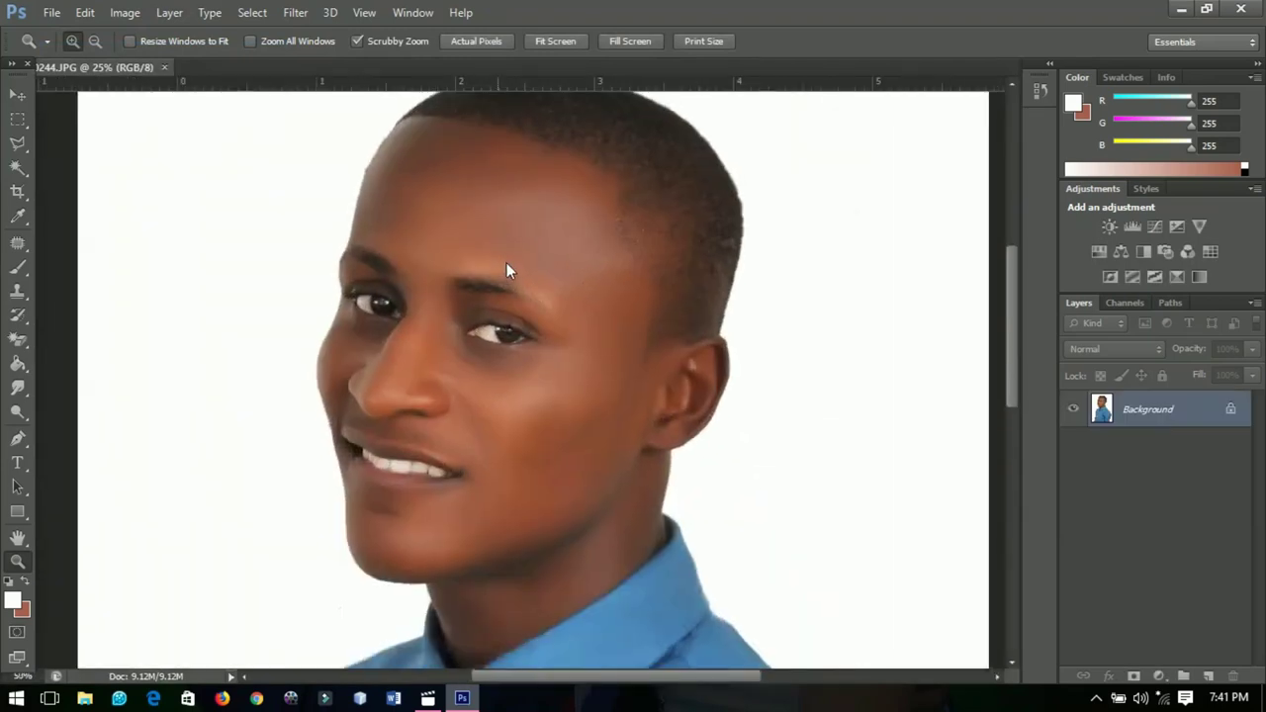
right_click(542, 292)
left_click(544, 299)
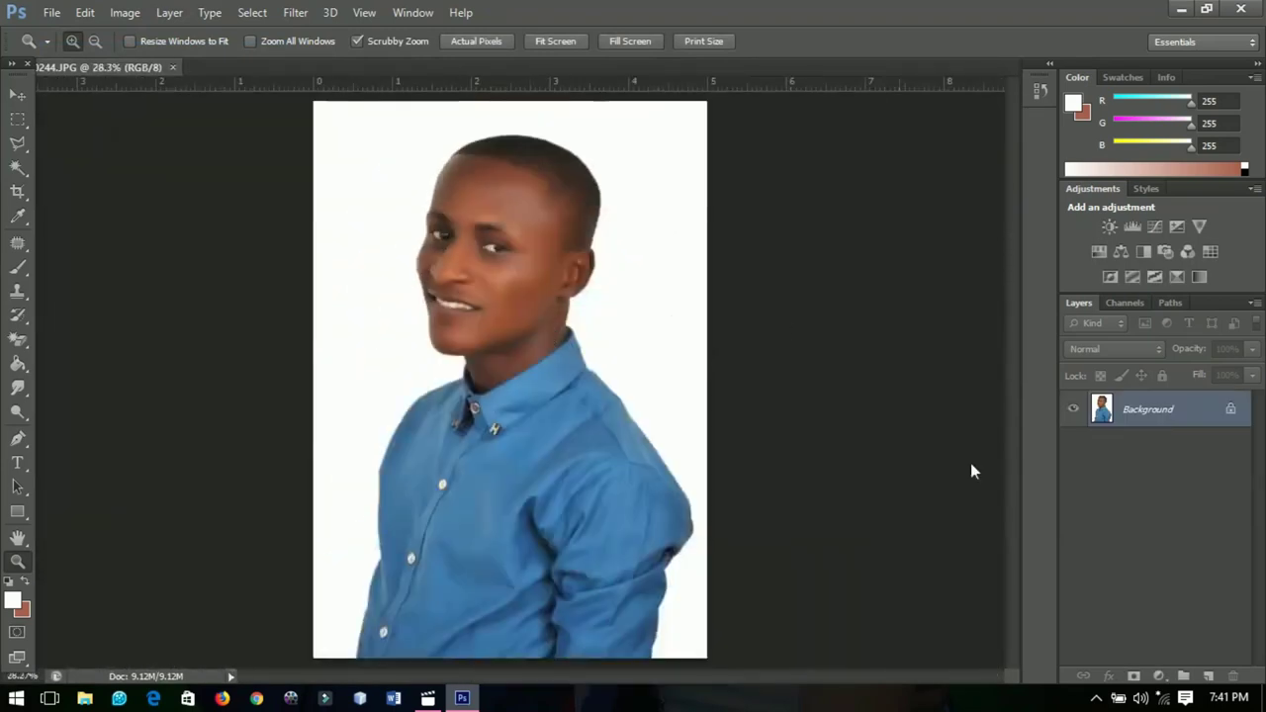
- Unlock the Background as Layer 0 and add a red (f50034) Solid Color fill layer
double_click(1157, 415)
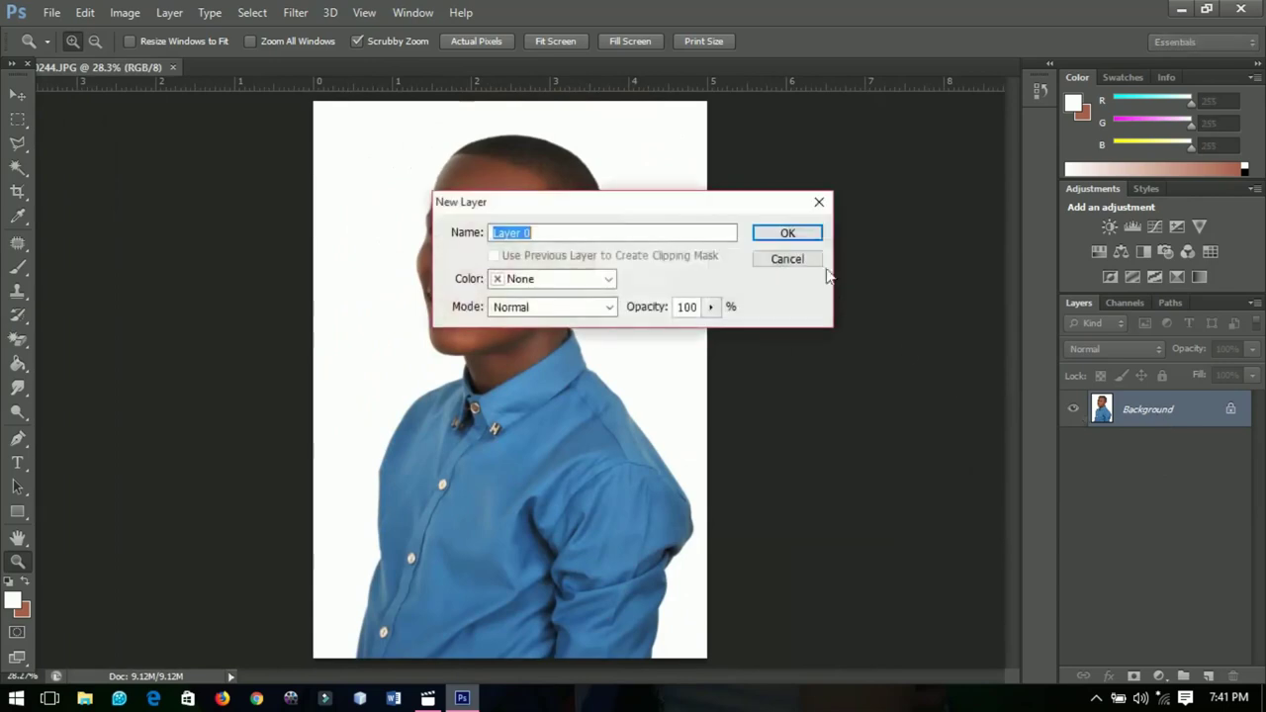
left_click(788, 233)
left_click(1159, 676)
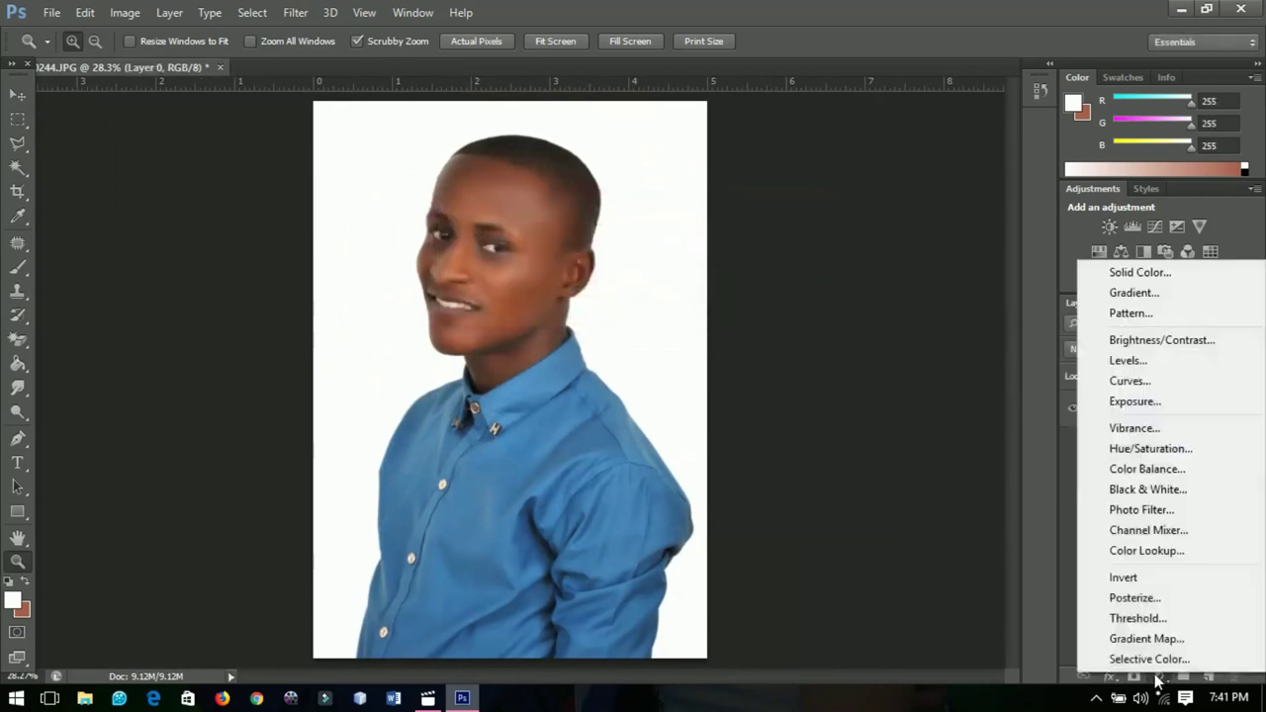
left_click(1128, 272)
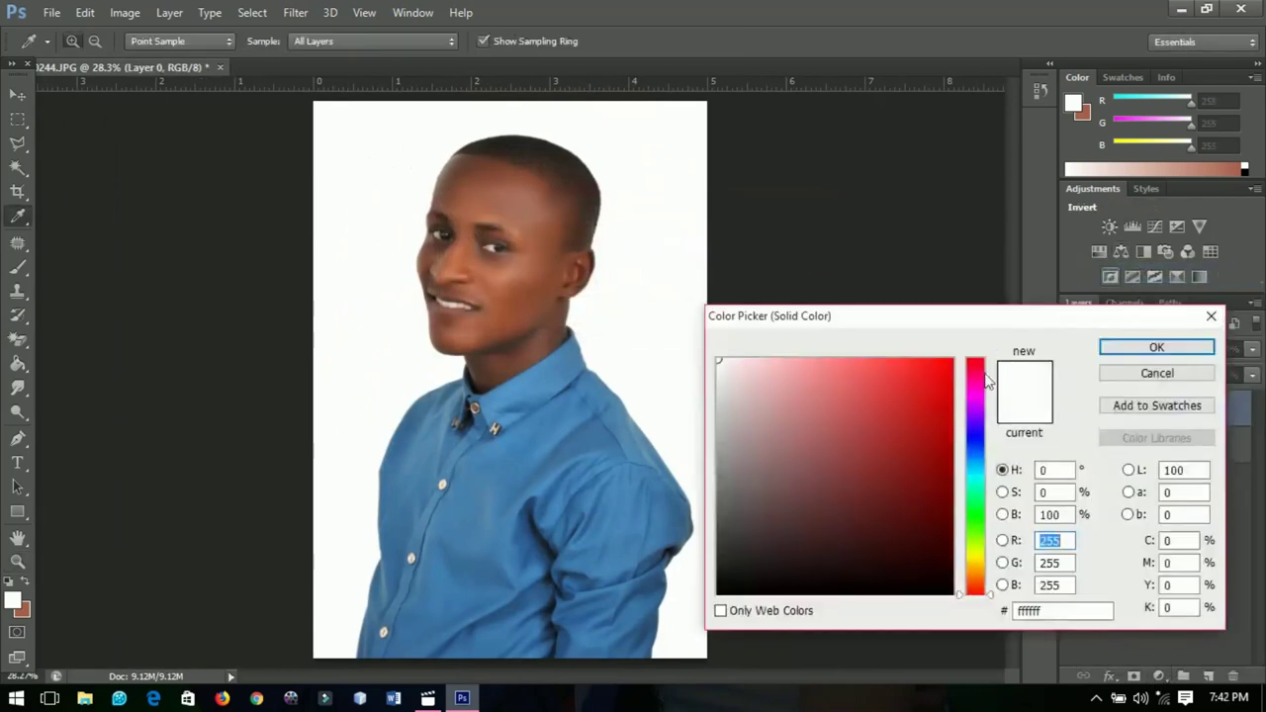
left_click_drag(976, 380, 978, 371)
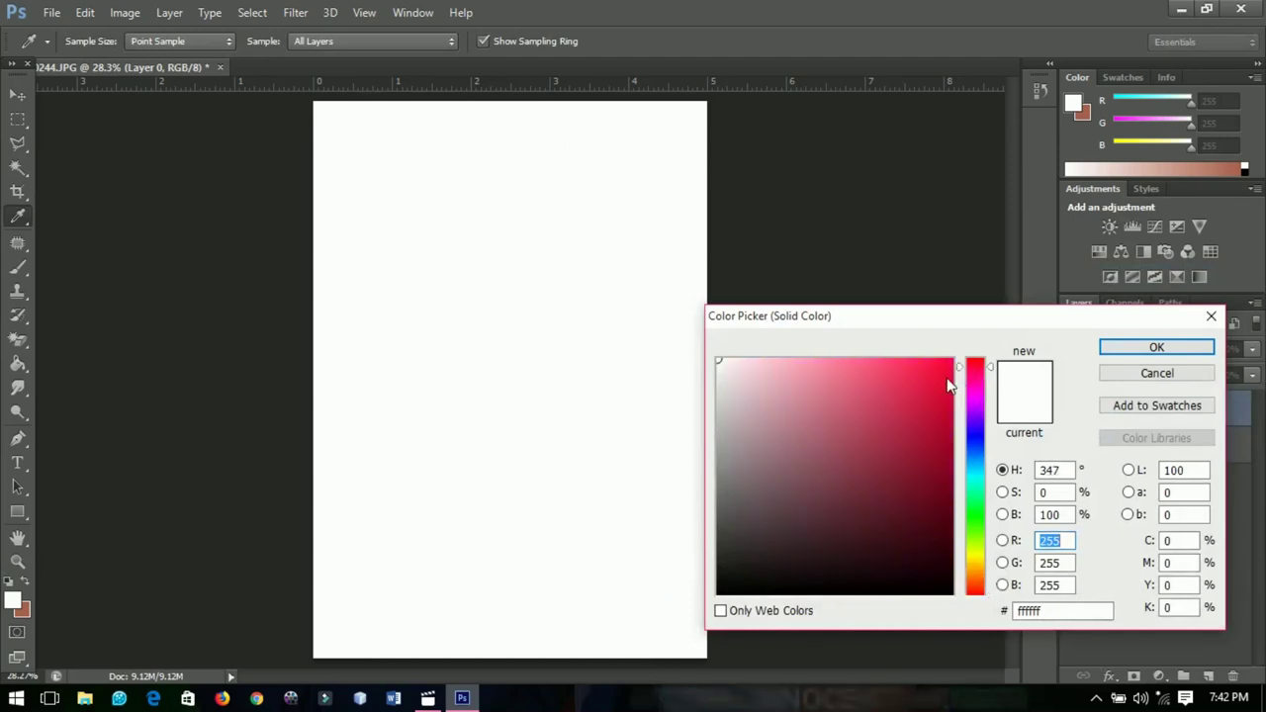
left_click(956, 368)
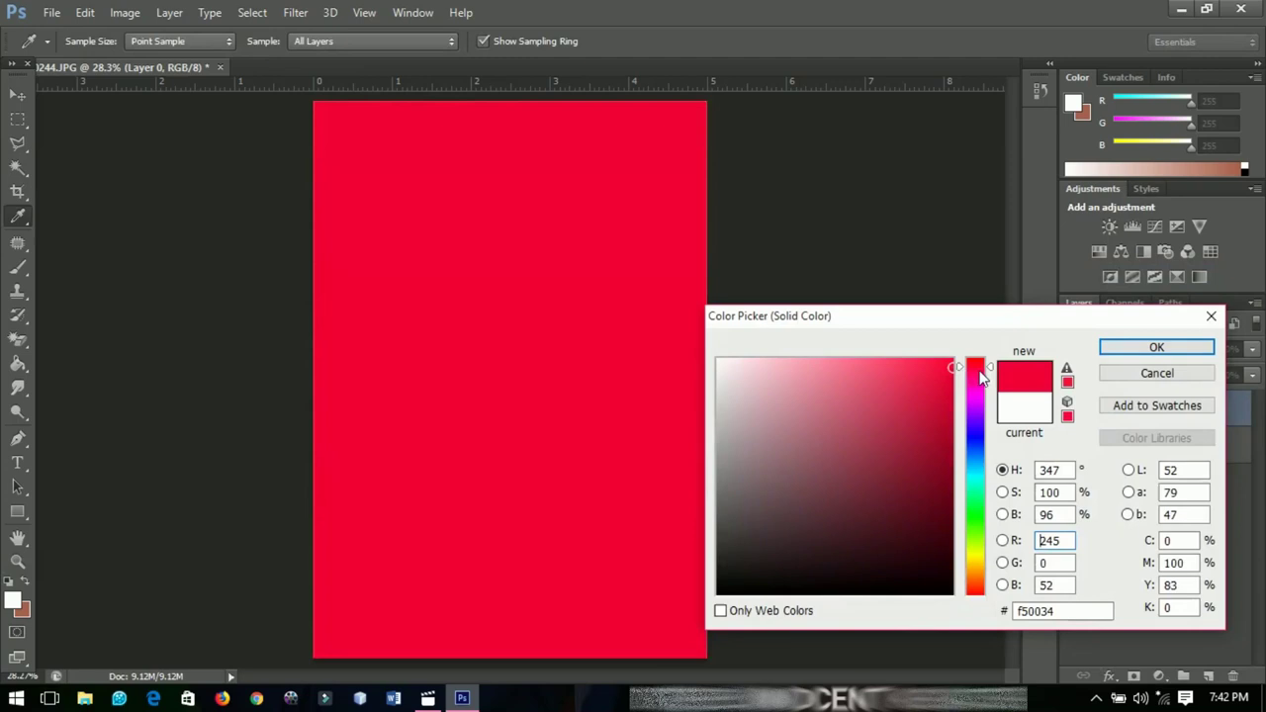
left_click(1156, 347)
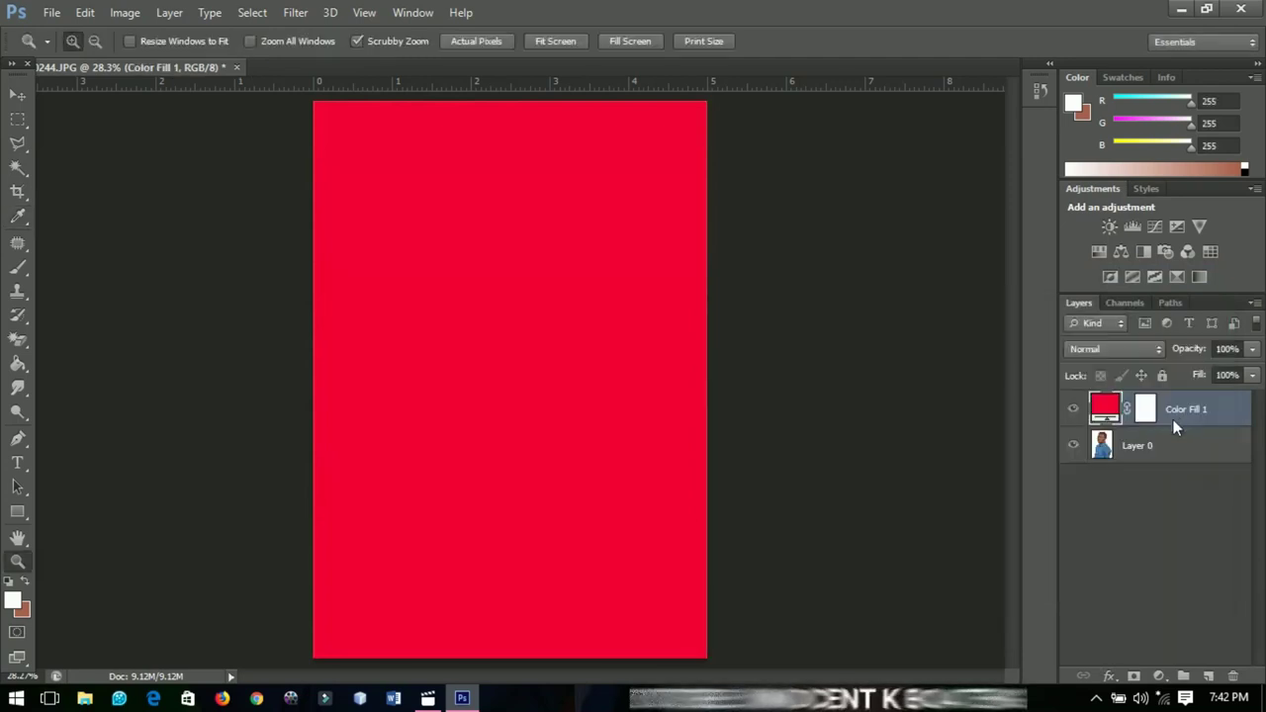
- Move the red fill layer below Layer 0 and make Layer 0 active
left_click_drag(1175, 420, 1166, 465)
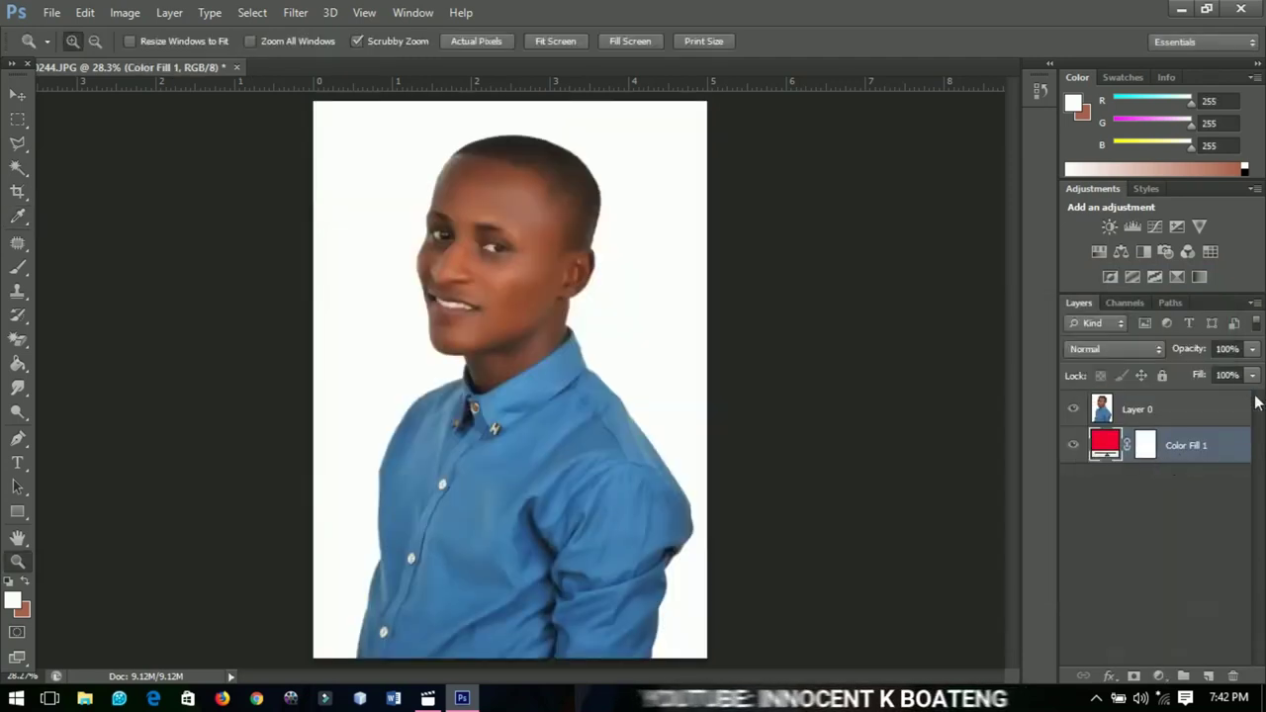
left_click(1173, 414)
left_click(1101, 409)
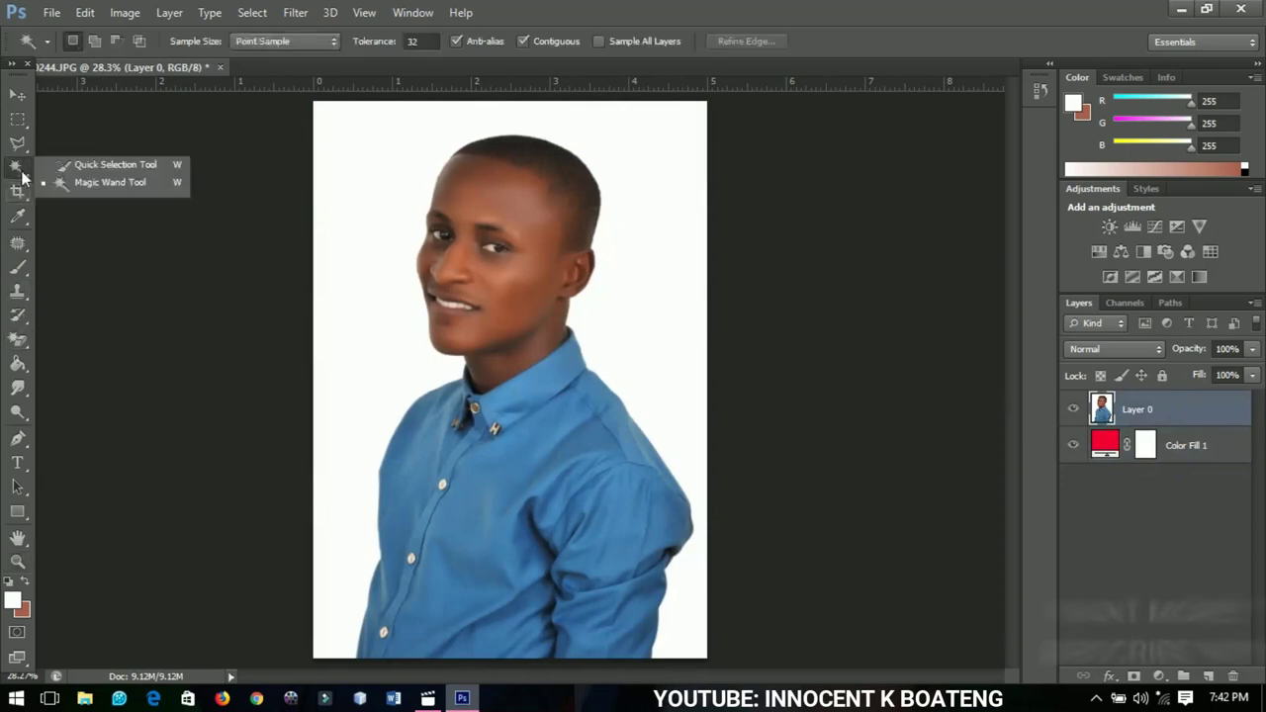
- Use the Magic Wand to select the white backdrop around the man
left_click_drag(17, 168, 89, 196)
left_click(99, 182)
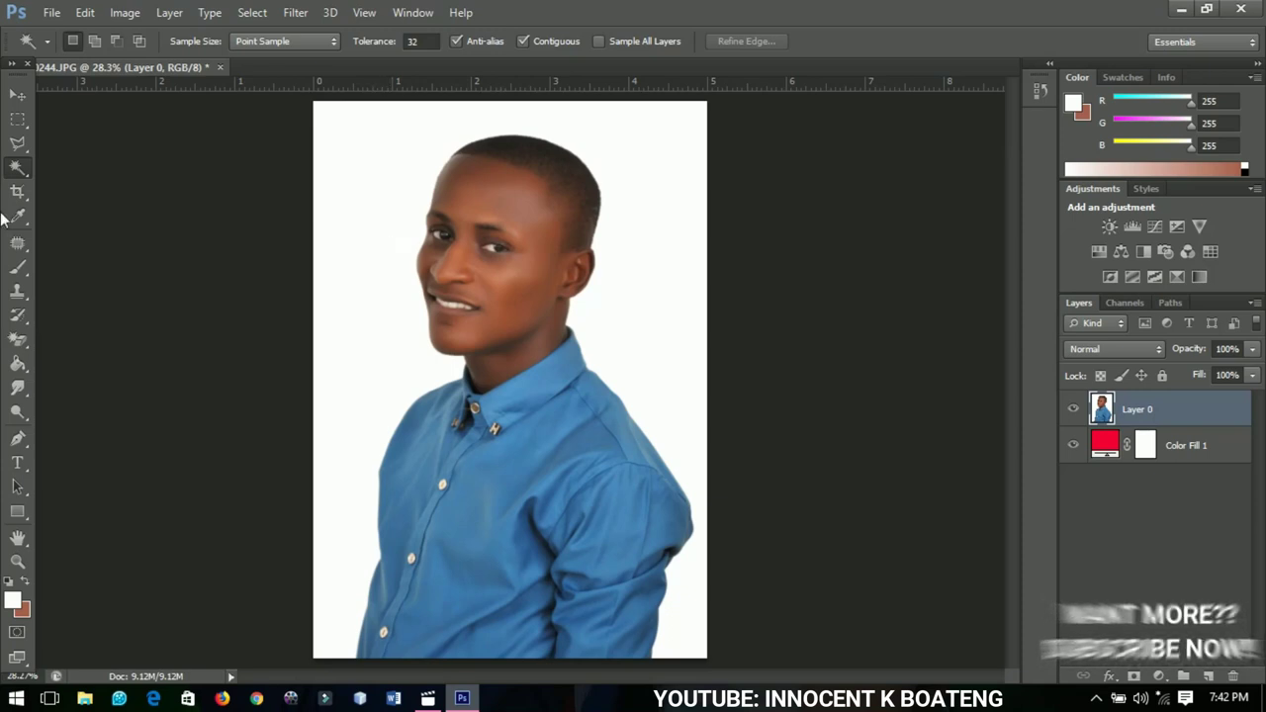
left_click_drag(18, 143, 106, 159)
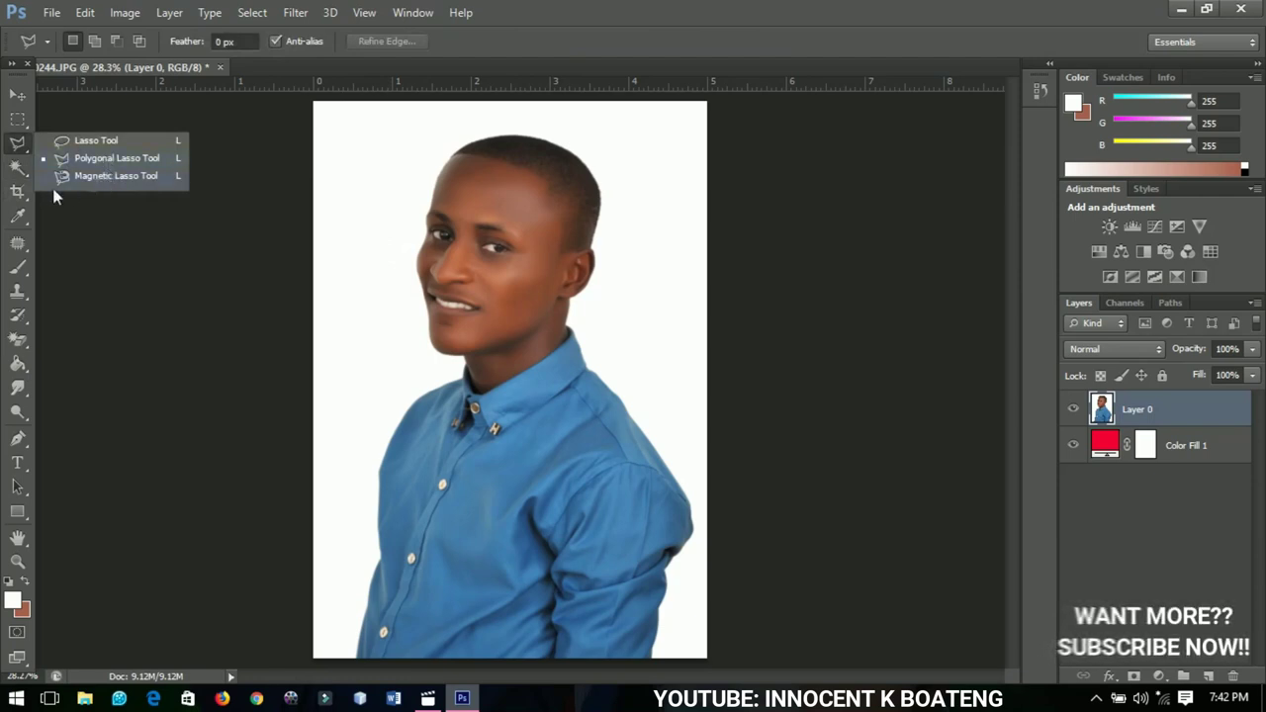
left_click_drag(17, 166, 92, 185)
left_click(92, 186)
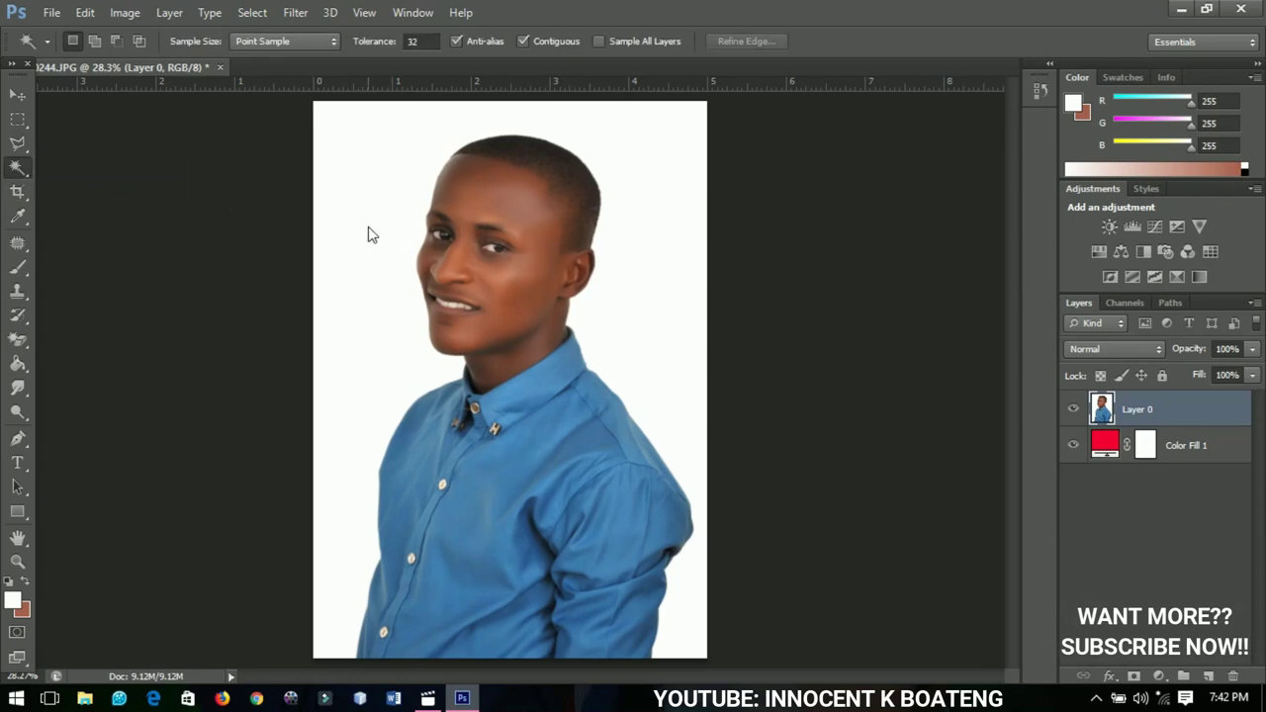
left_click(386, 286)
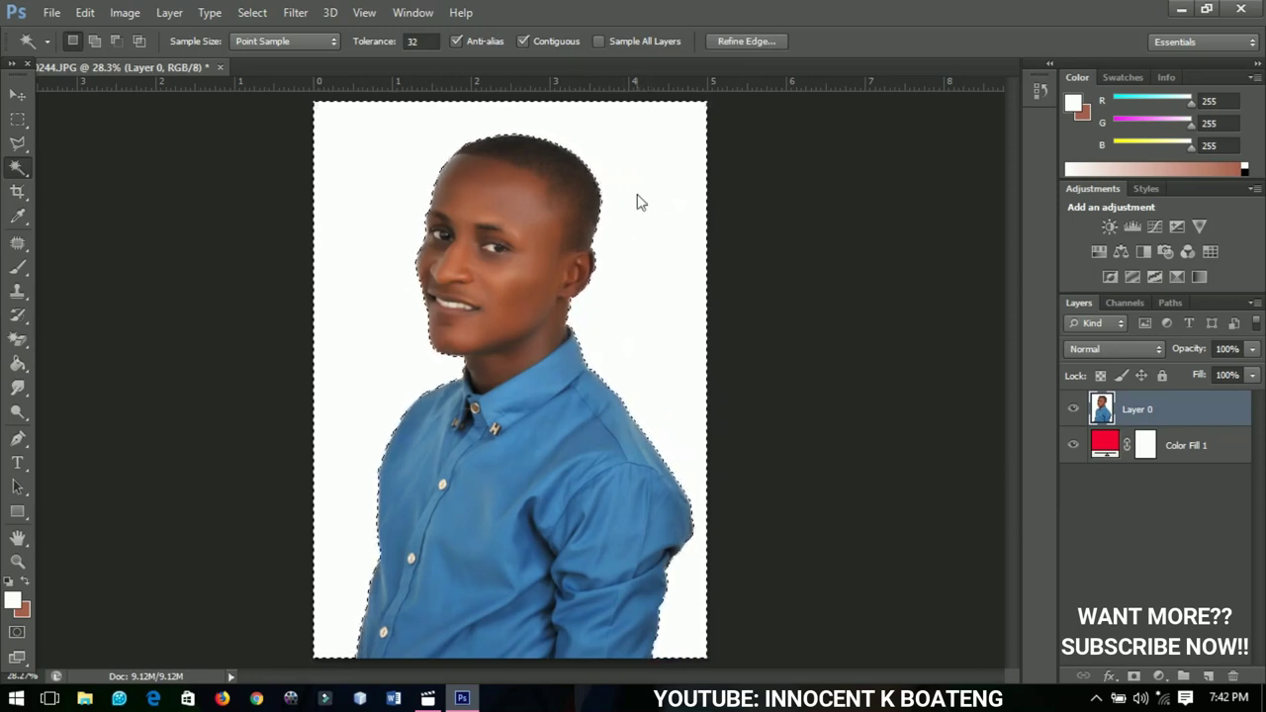
- Delete the white background, deselect, and zoom into the top of the head
key("Delete")
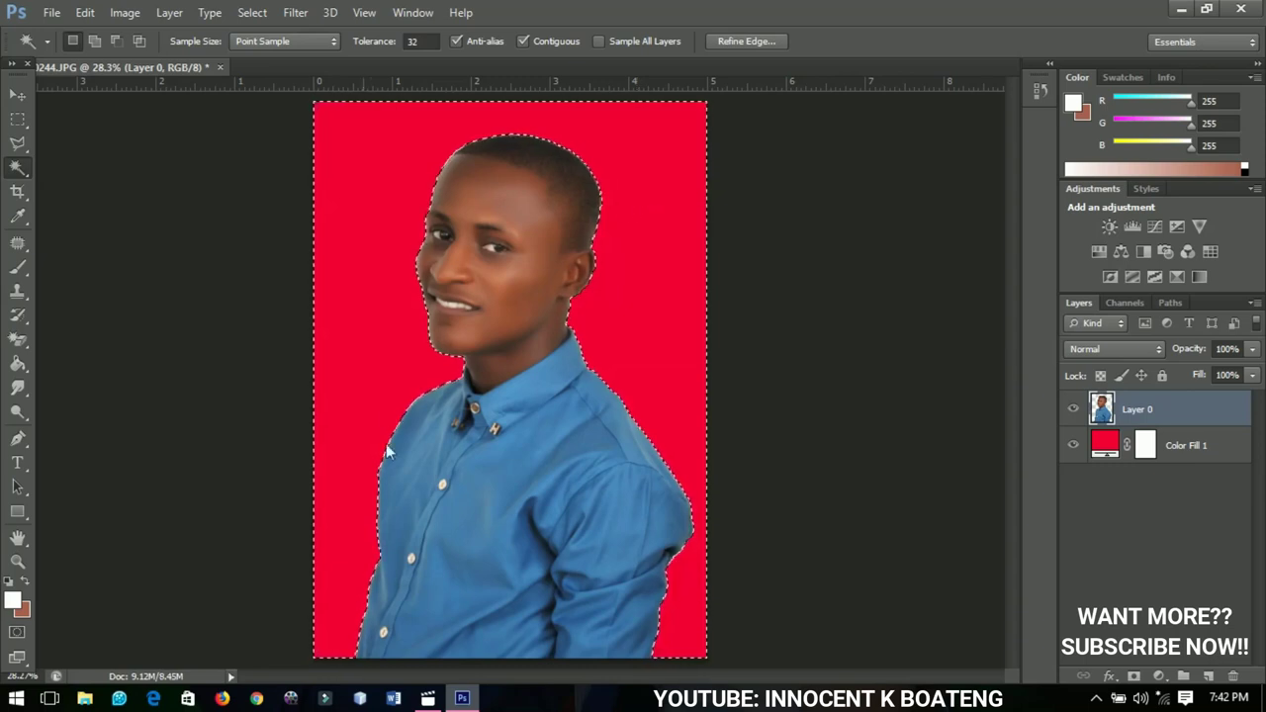
key("ctrl+d")
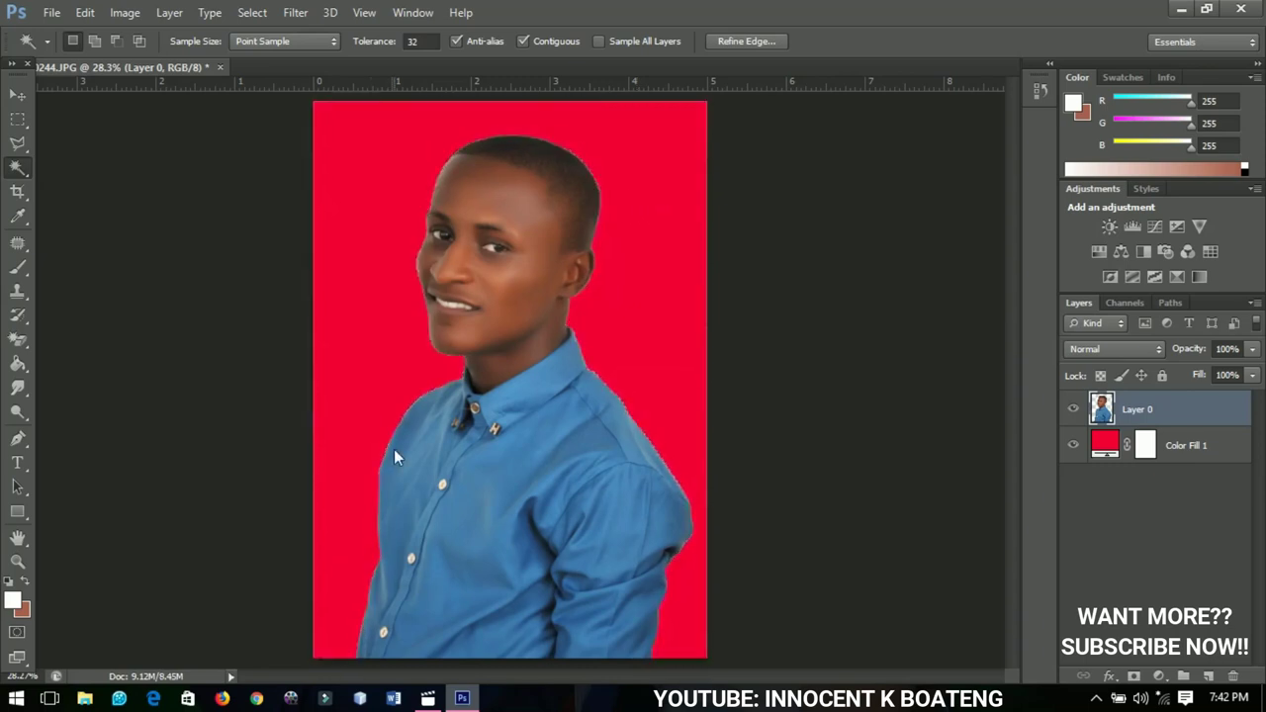
left_click(18, 561)
left_click_drag(546, 150, 754, 276)
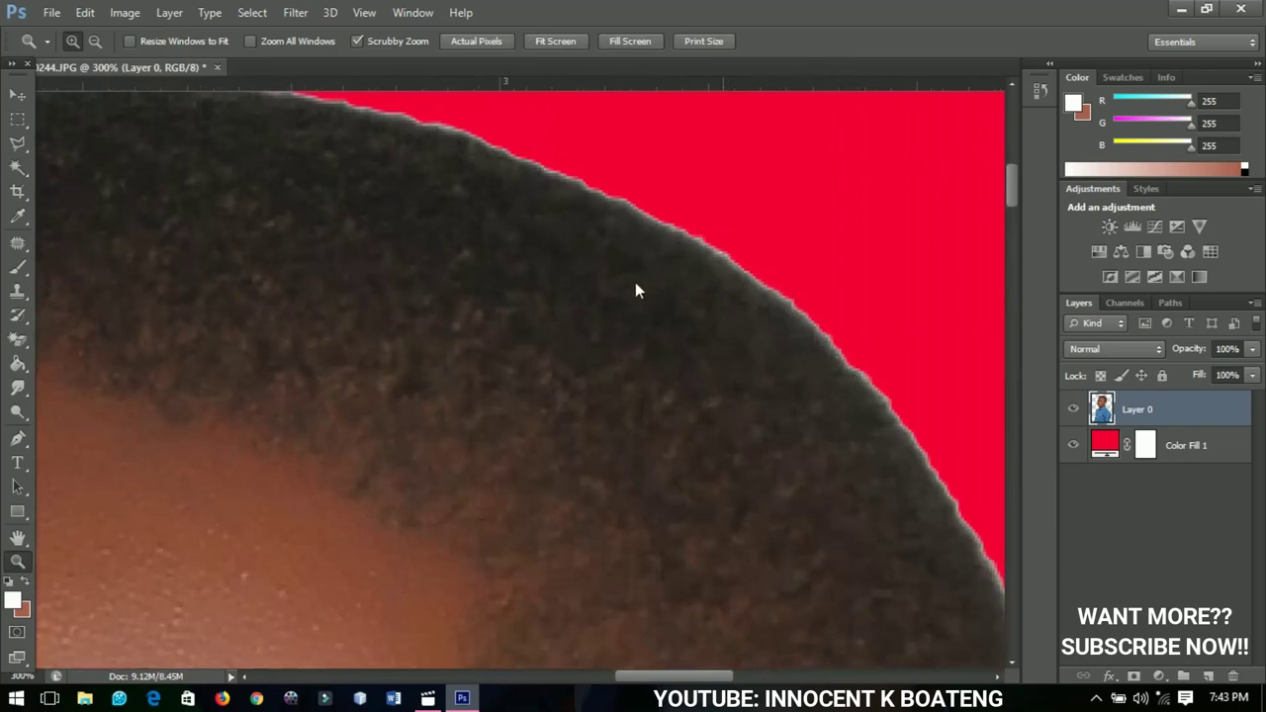
scroll(635, 282, "down", 3)
scroll(775, 350, "down", 2)
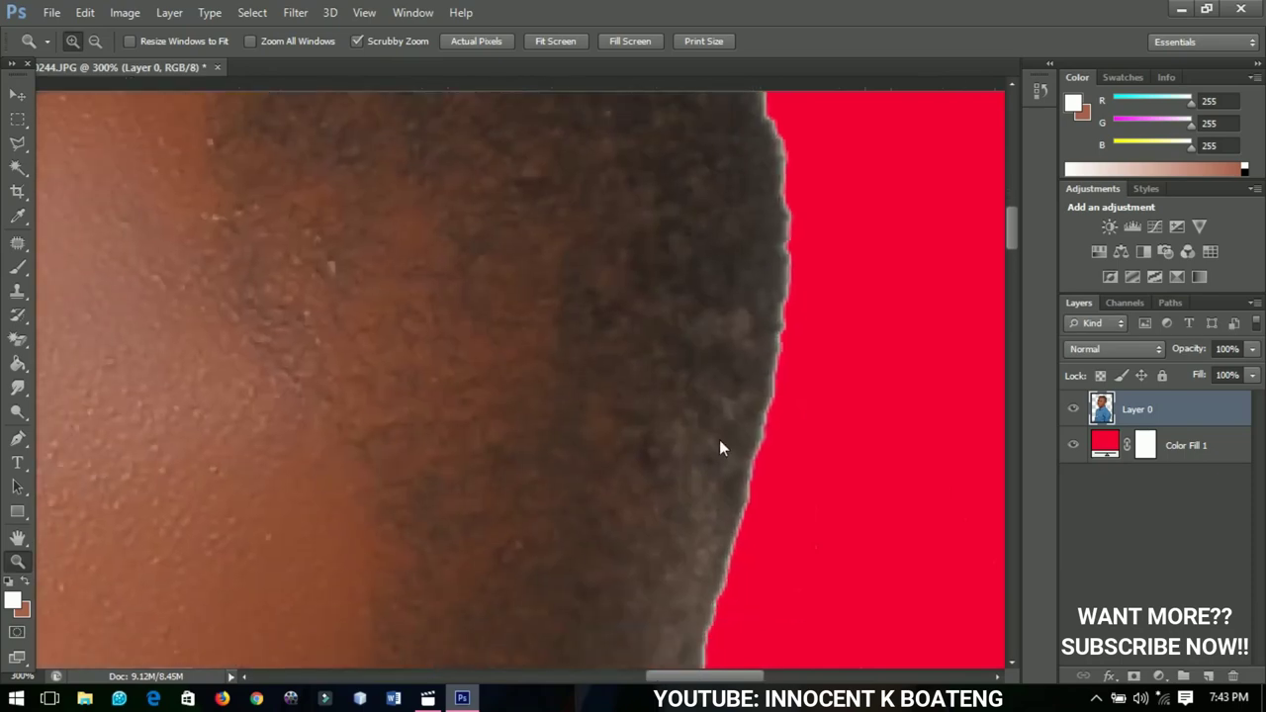
scroll(719, 439, "down", 2)
scroll(799, 283, "down", 2)
scroll(729, 404, "down", 3)
scroll(673, 362, "down", 2)
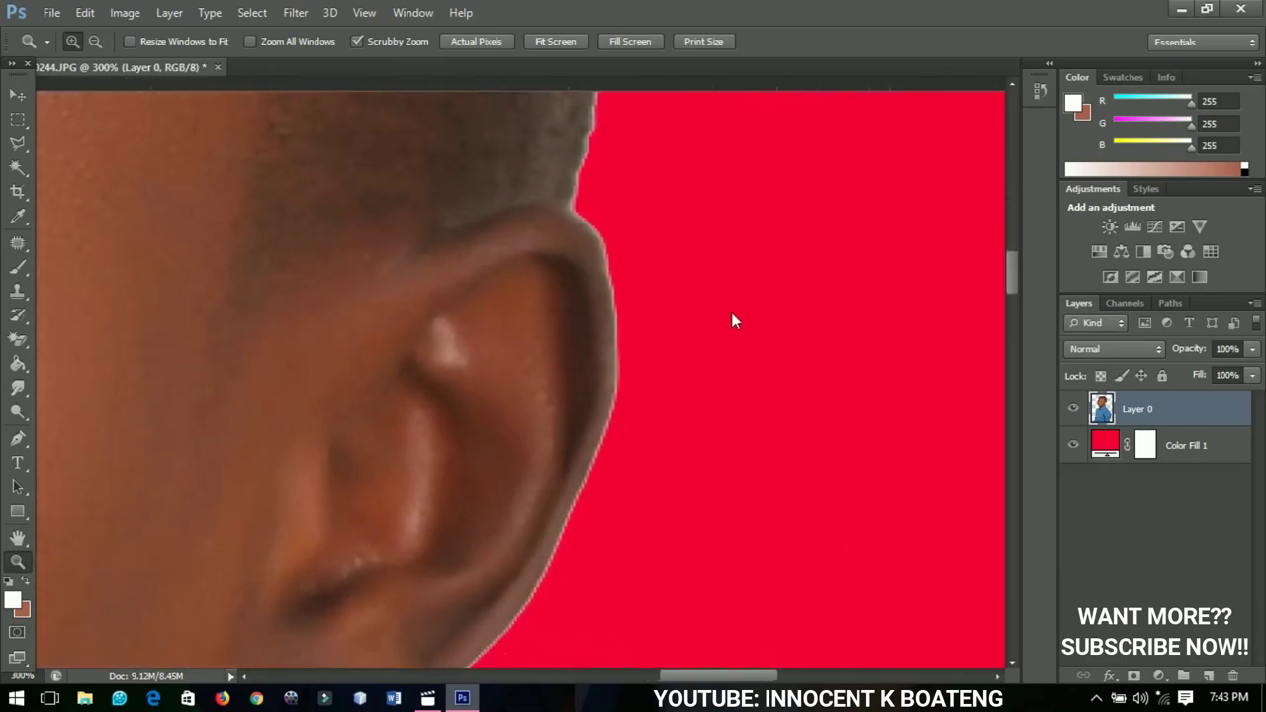
scroll(736, 307, "down", 2)
key("ctrl+0")
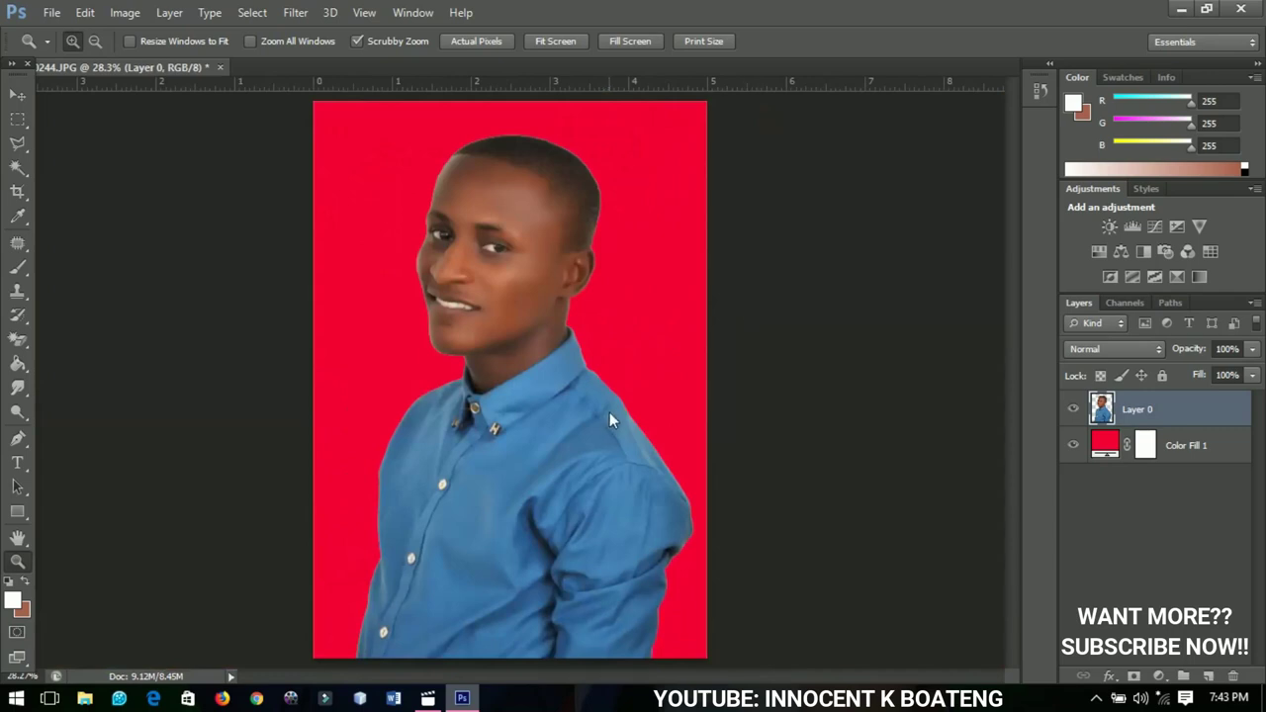
left_click_drag(17, 143, 49, 158)
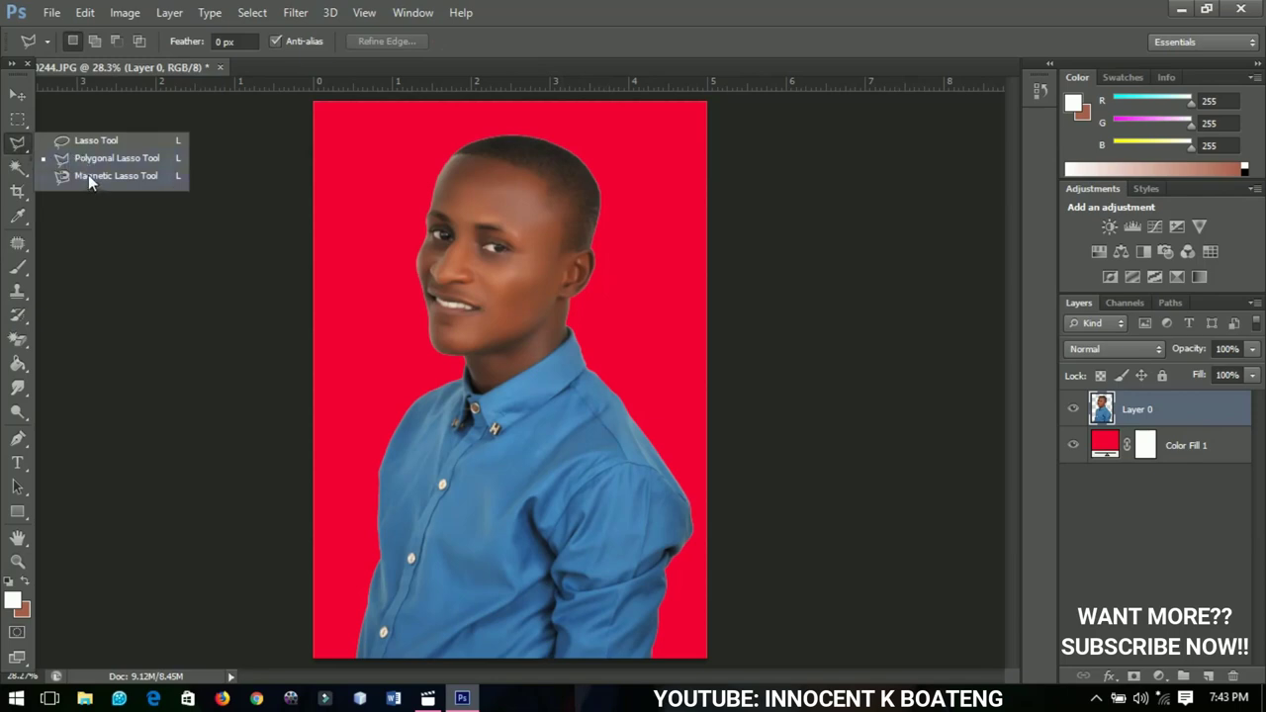
- Magic Wand-select the red area around the man, undoing an accidental white fill
left_click(88, 175)
left_click_drag(17, 166, 91, 184)
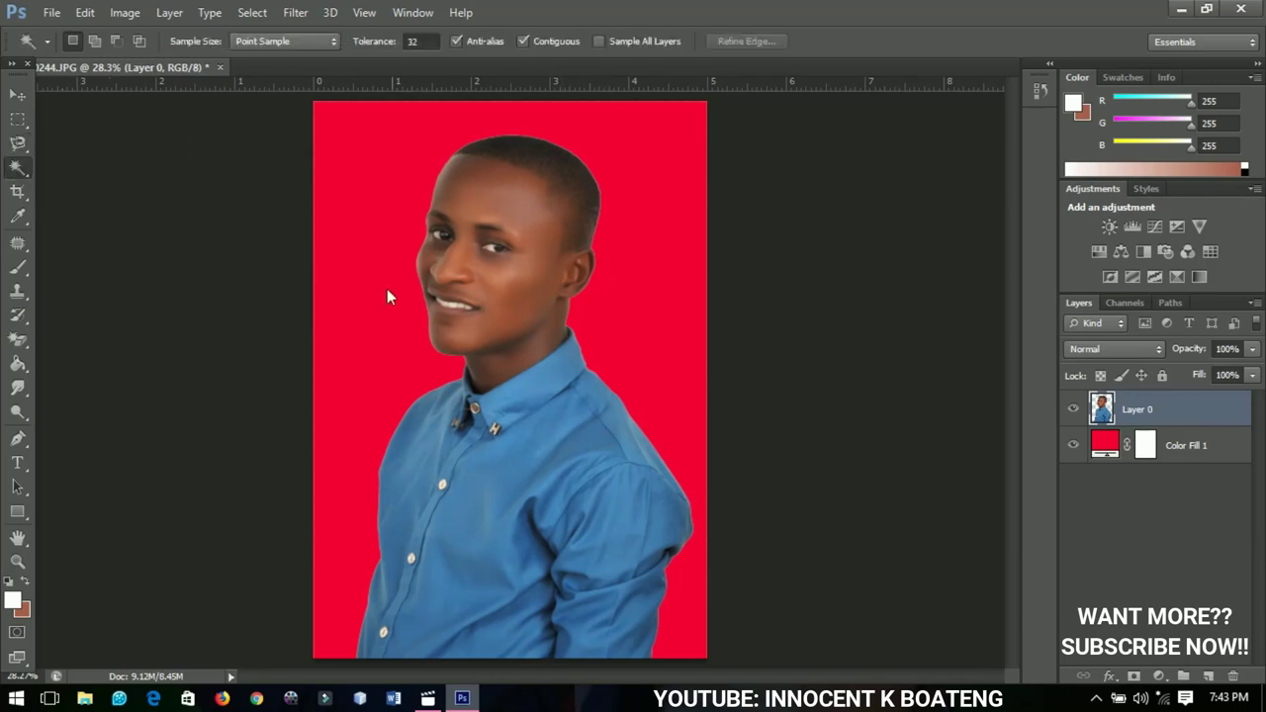
left_click(425, 304)
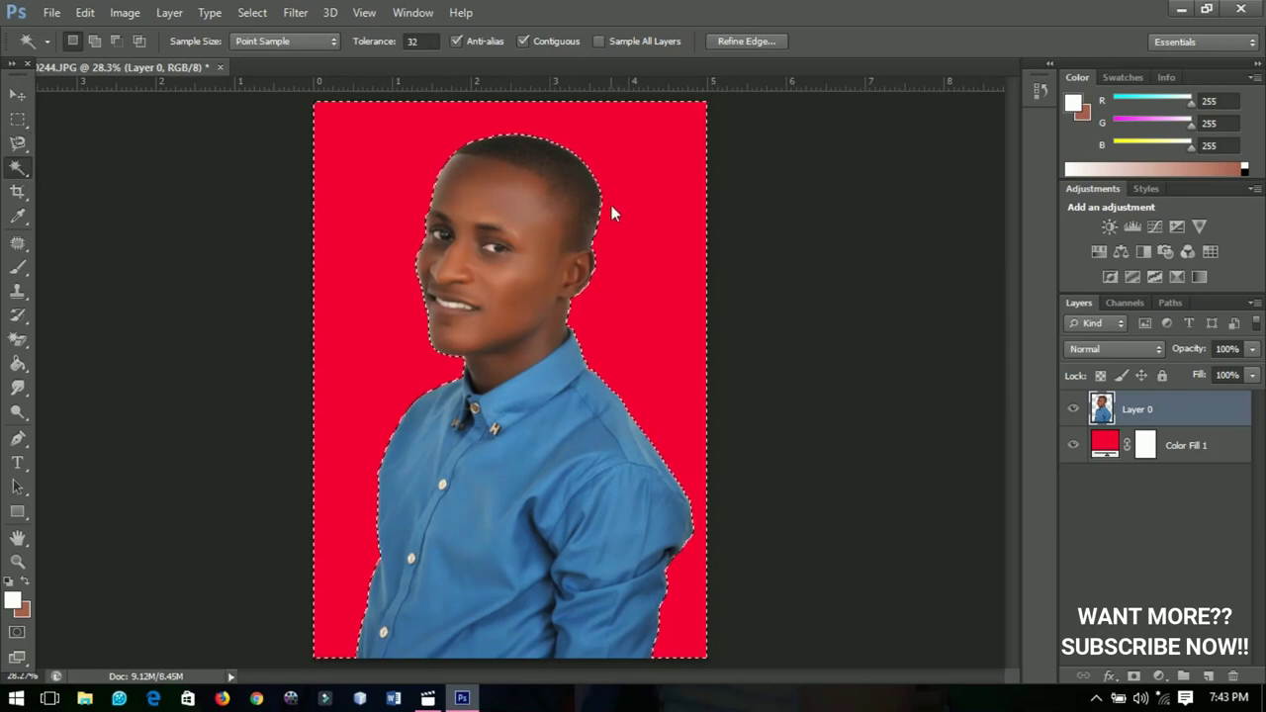
key("alt+BackSpace")
key("ctrl+z")
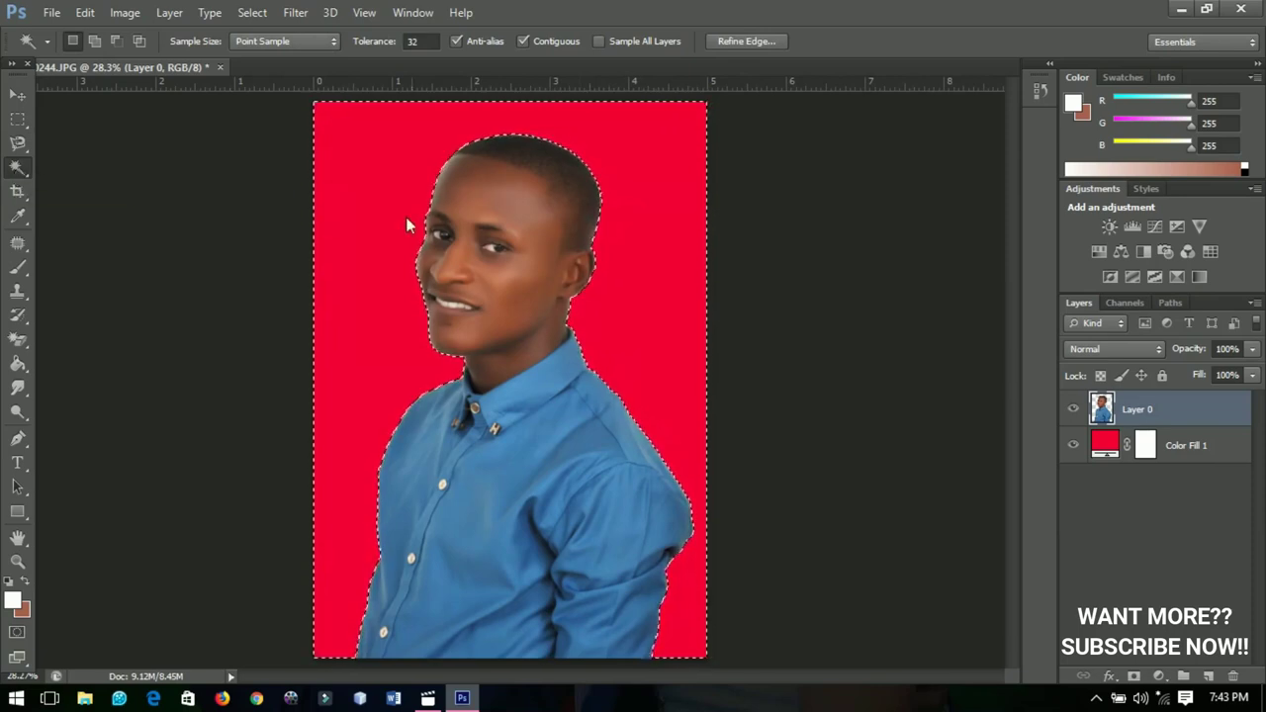
- Apply Refine Edge with Smooth 100 and Feather 0.10 px
left_click(739, 44)
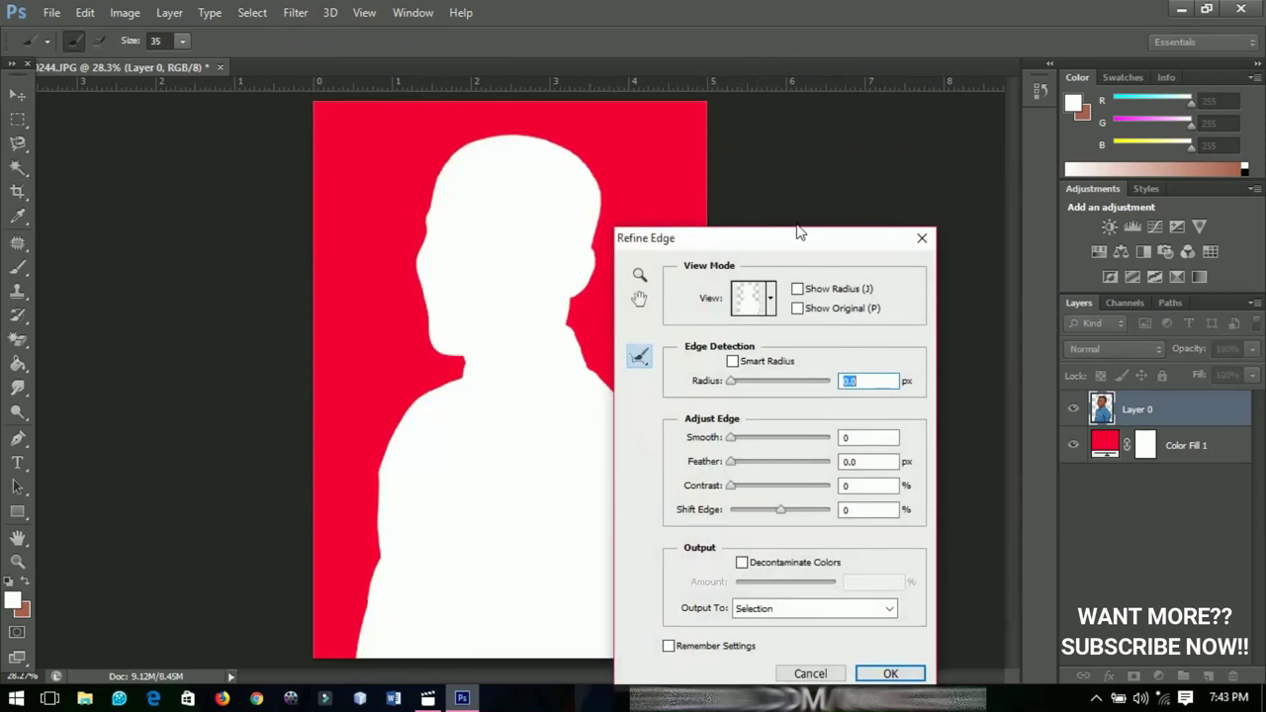
mouse_move(799, 229)
left_mouse_down()
mouse_move(882, 144)
mouse_move(880, 129)
left_mouse_up()
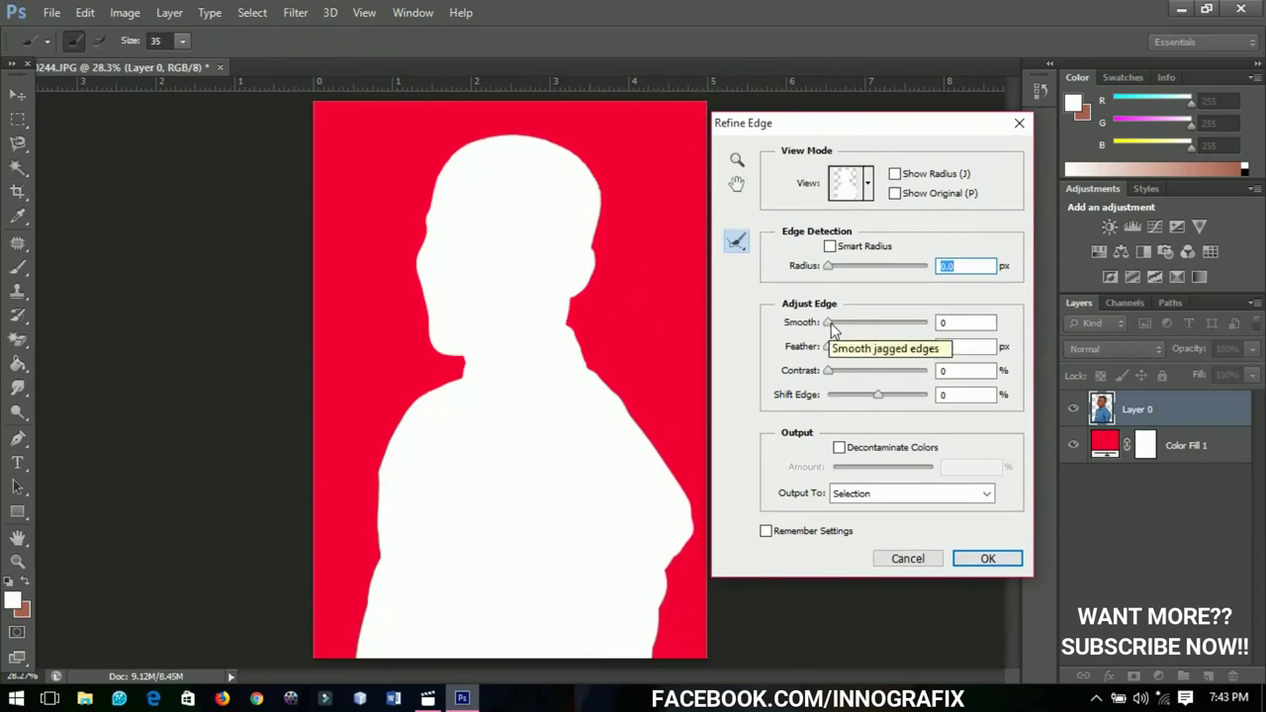
left_click_drag(829, 322, 972, 325)
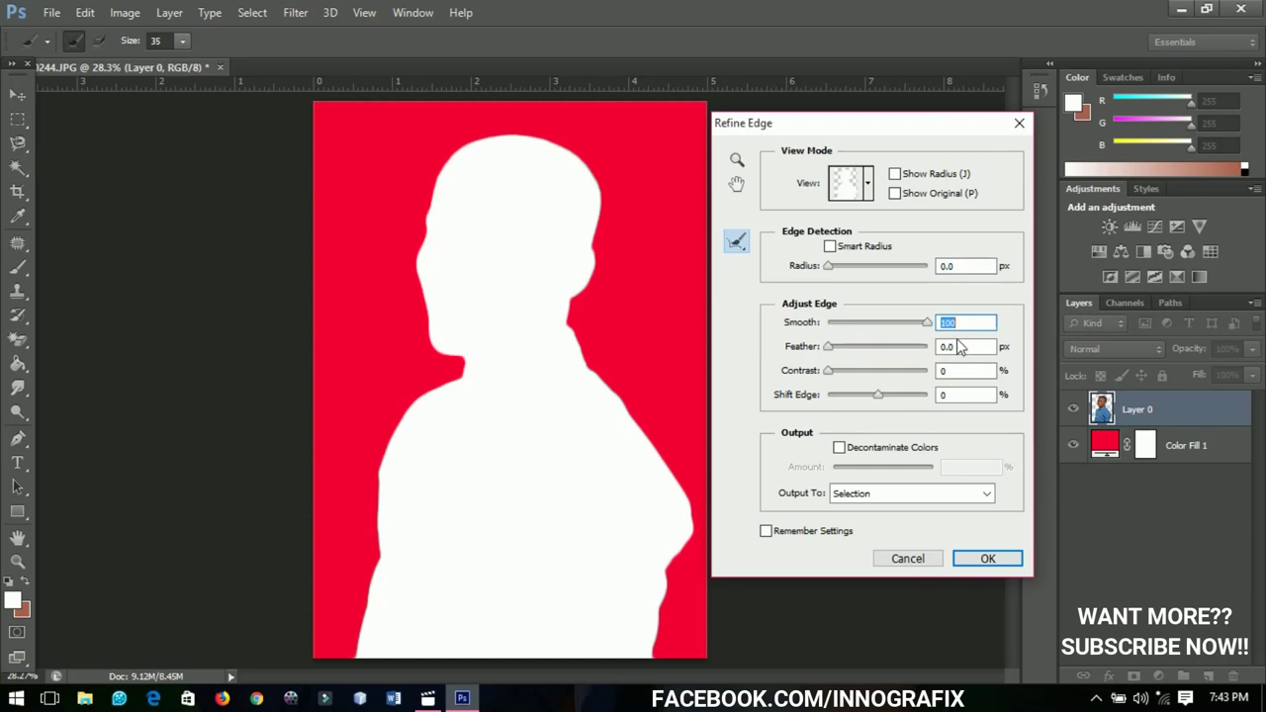
left_click(967, 356)
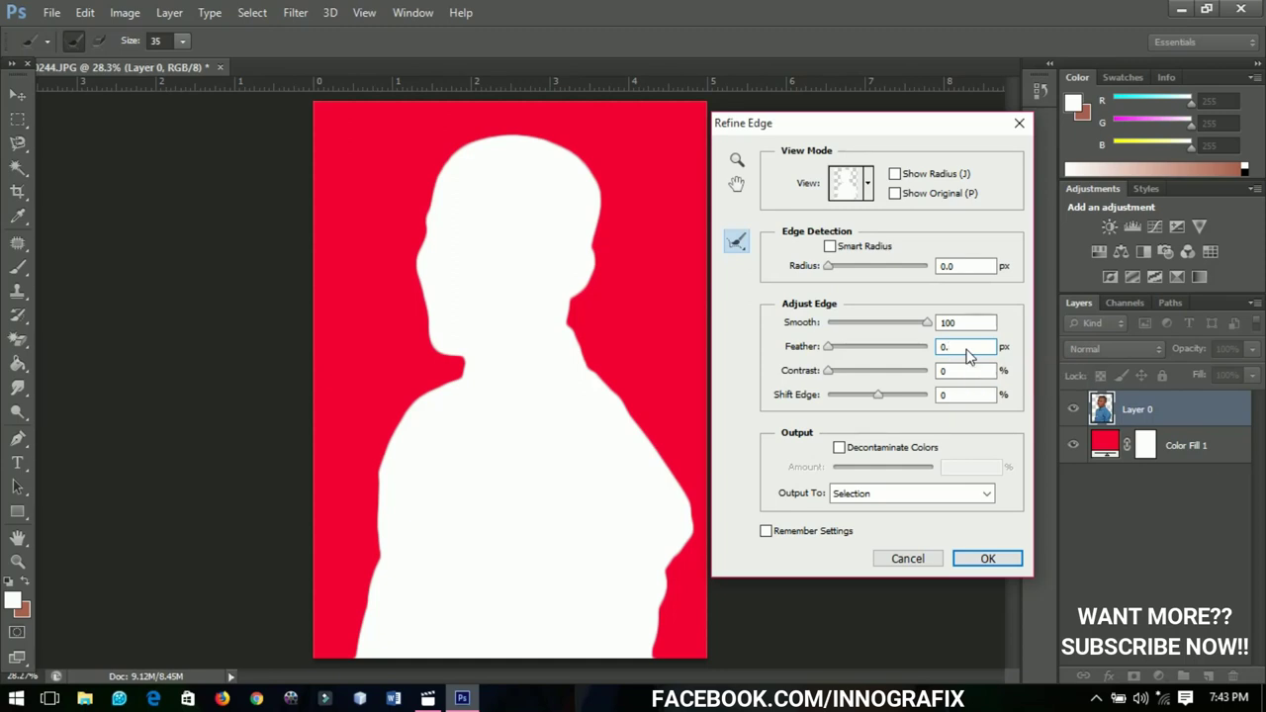
type("10")
left_click(975, 559)
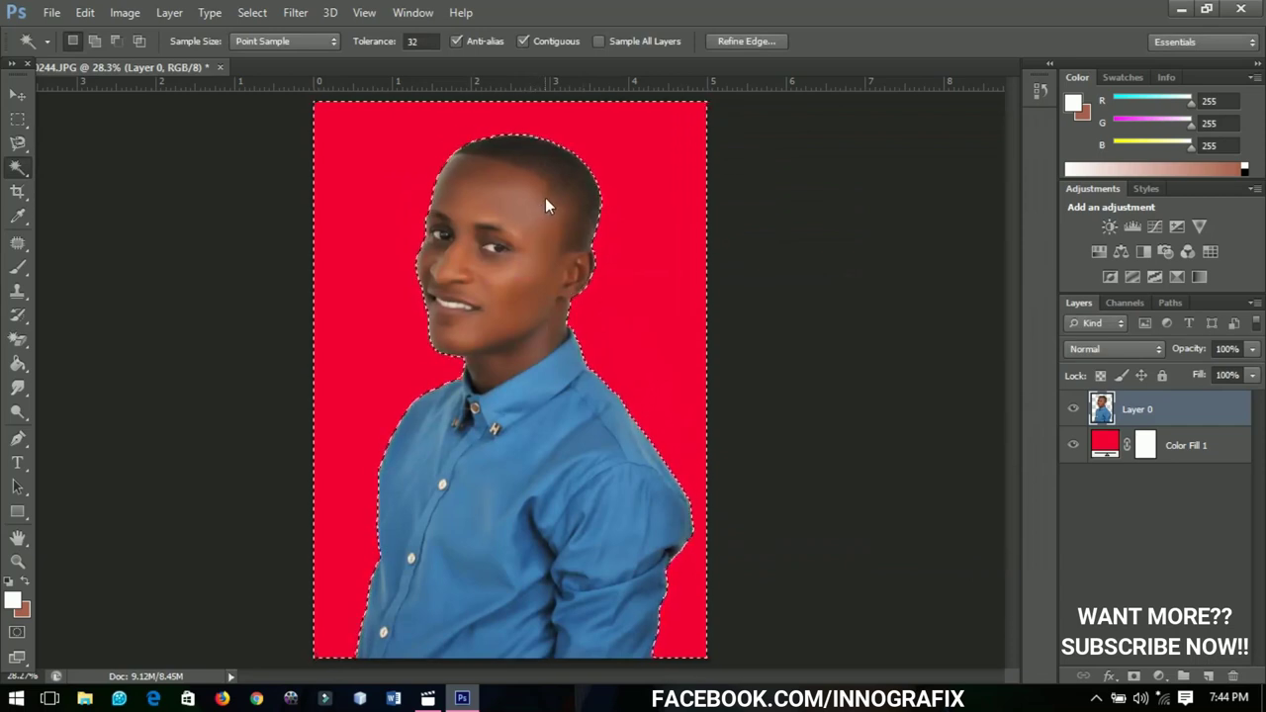
- Zoom in to inspect the hair edge, fit to screen, and deselect
key("ctrl+d")
key("z")
mouse_move(567, 150)
left_mouse_down()
mouse_move(613, 254)
mouse_move(613, 328)
left_mouse_up()
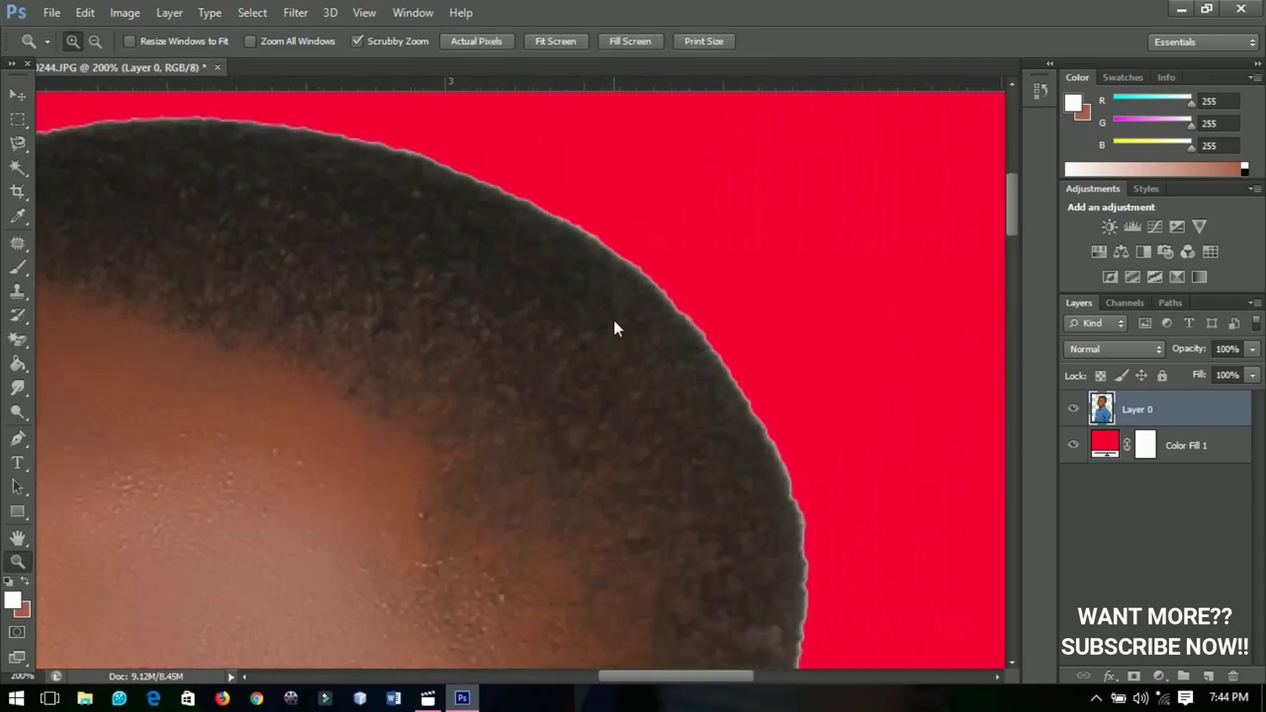
key("ctrl+0")
key("ctrl+shift+d")
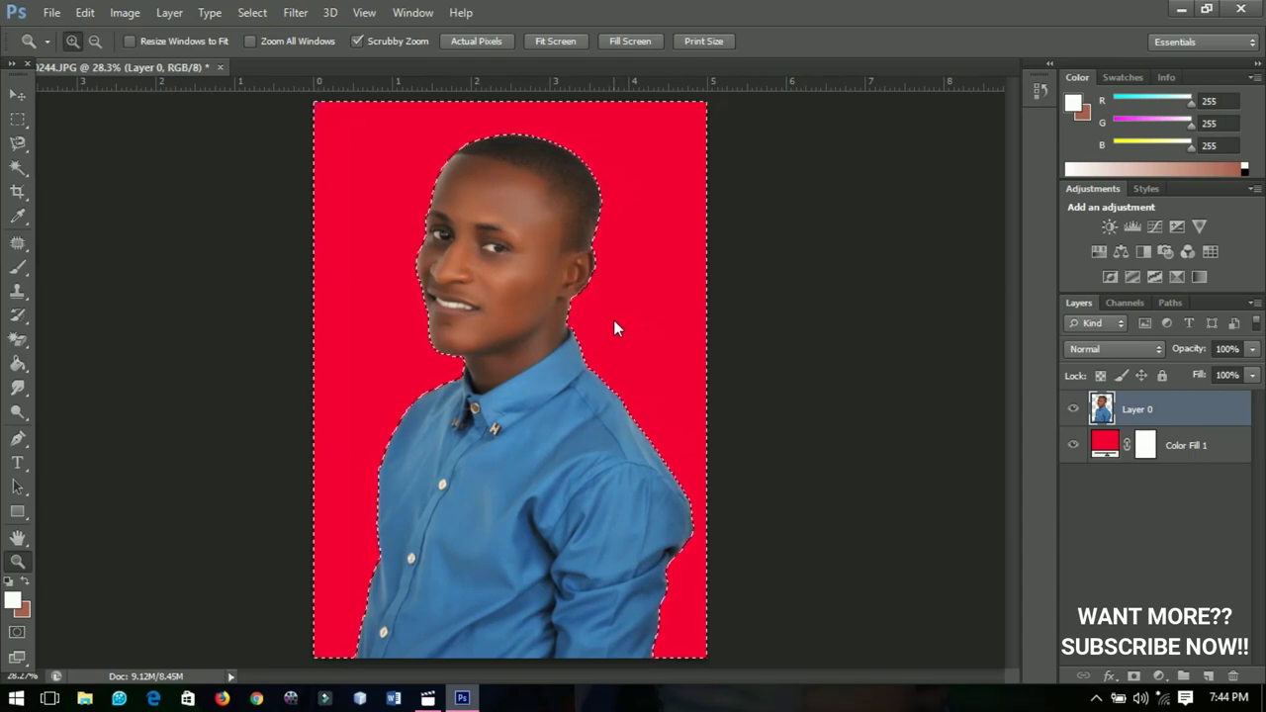
key("ctrl+d")
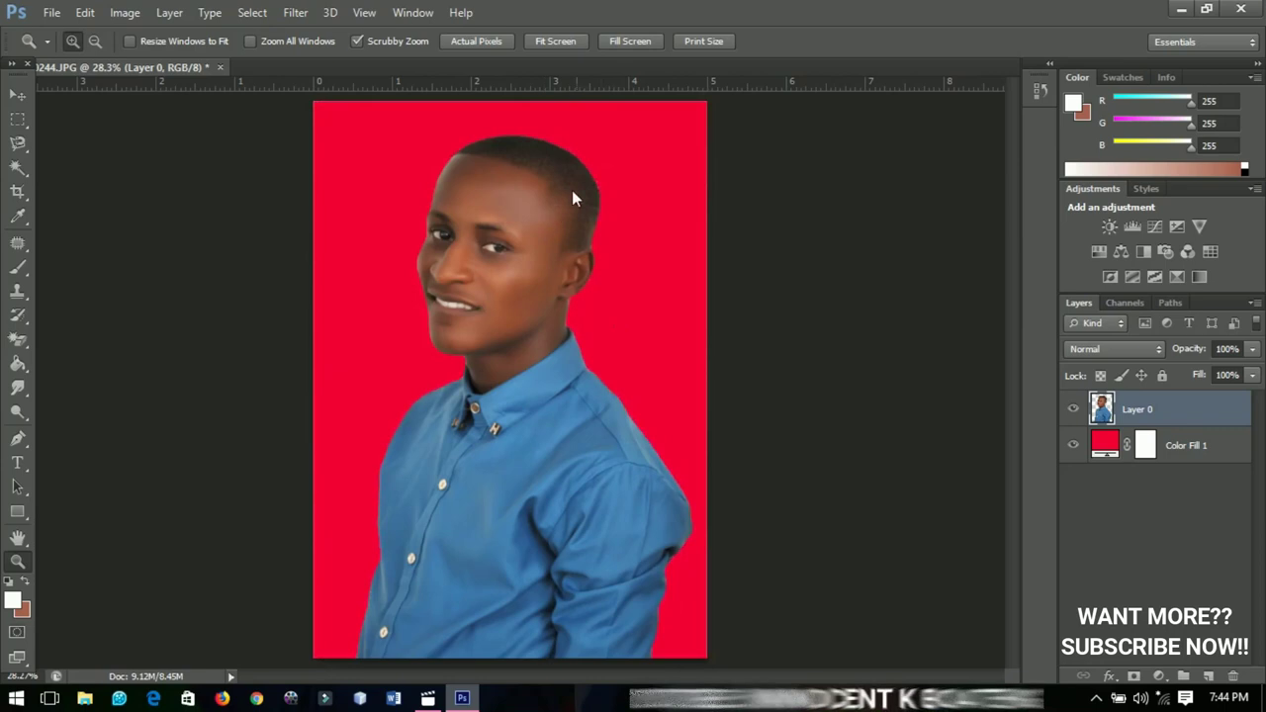
left_click(578, 153)
mouse_move(576, 152)
left_mouse_down()
mouse_move(554, 181)
mouse_move(563, 237)
mouse_move(593, 320)
mouse_move(630, 333)
left_mouse_up()
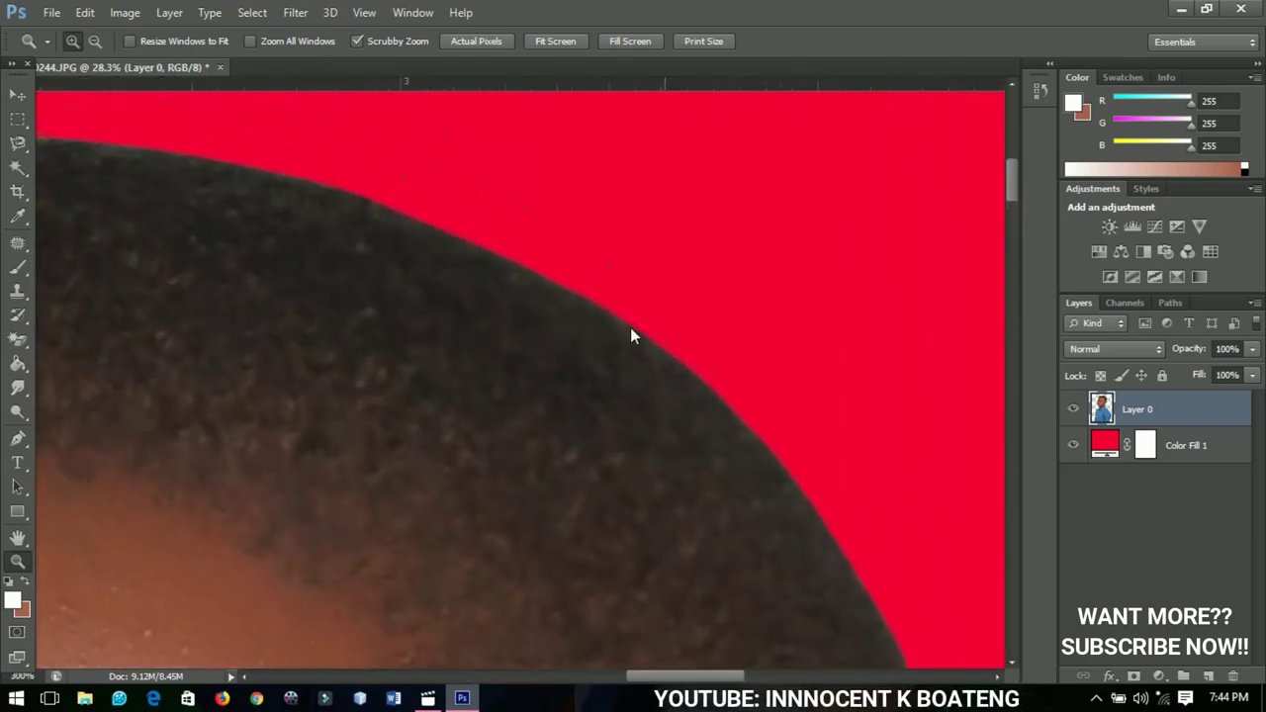
left_click_drag(421, 234, 564, 257)
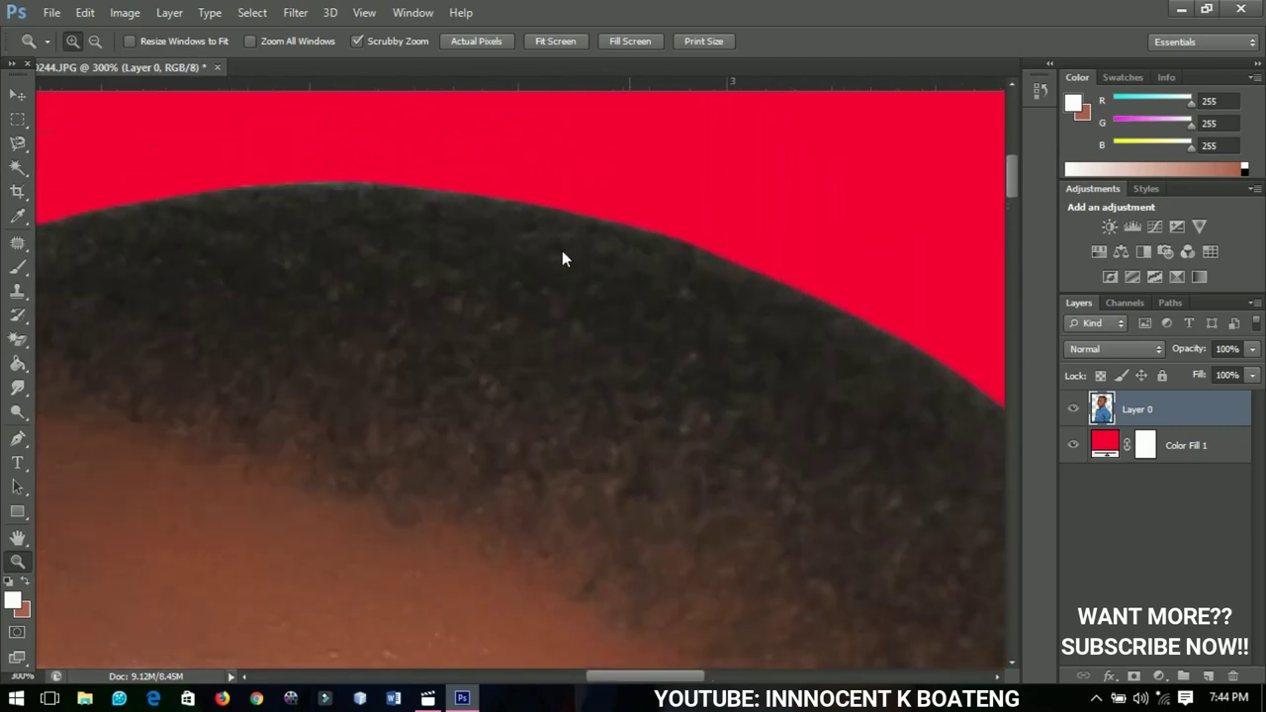
mouse_move(345, 237)
left_mouse_down()
mouse_move(403, 185)
mouse_move(395, 246)
mouse_move(537, 240)
left_mouse_up()
left_click_drag(398, 304, 408, 231)
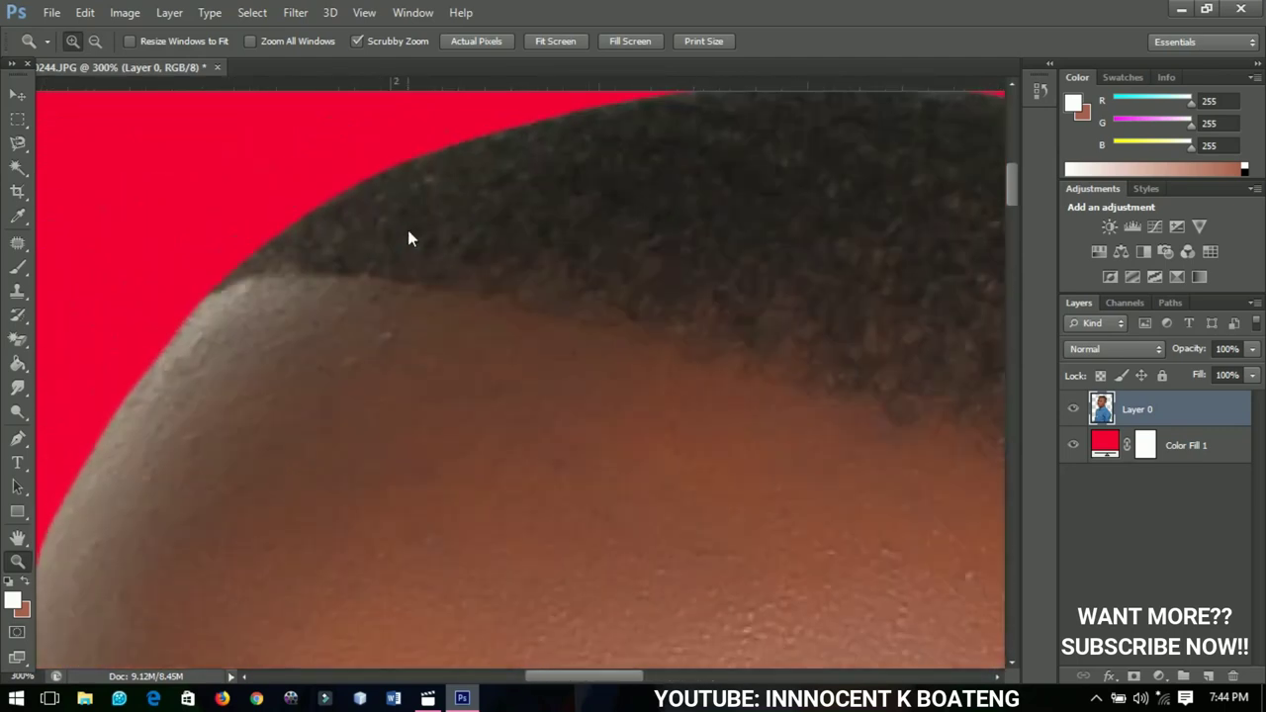
key("ctrl+0")
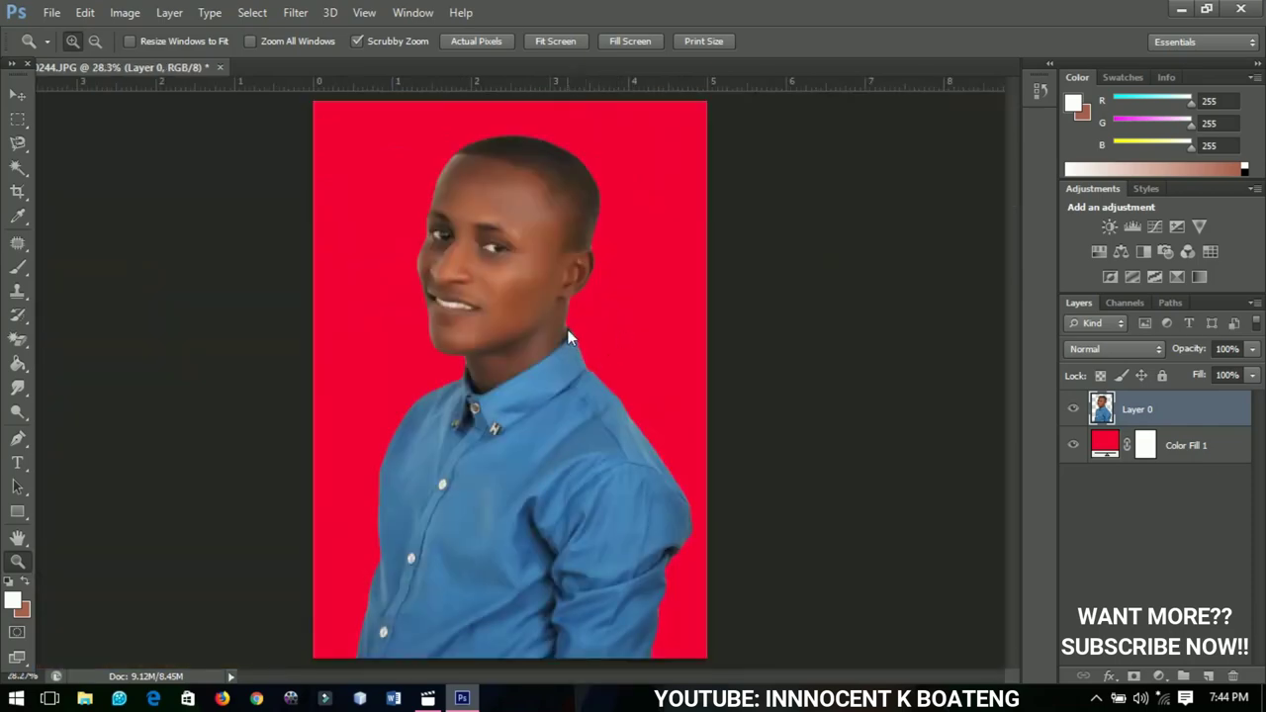
left_click_drag(610, 400, 656, 471)
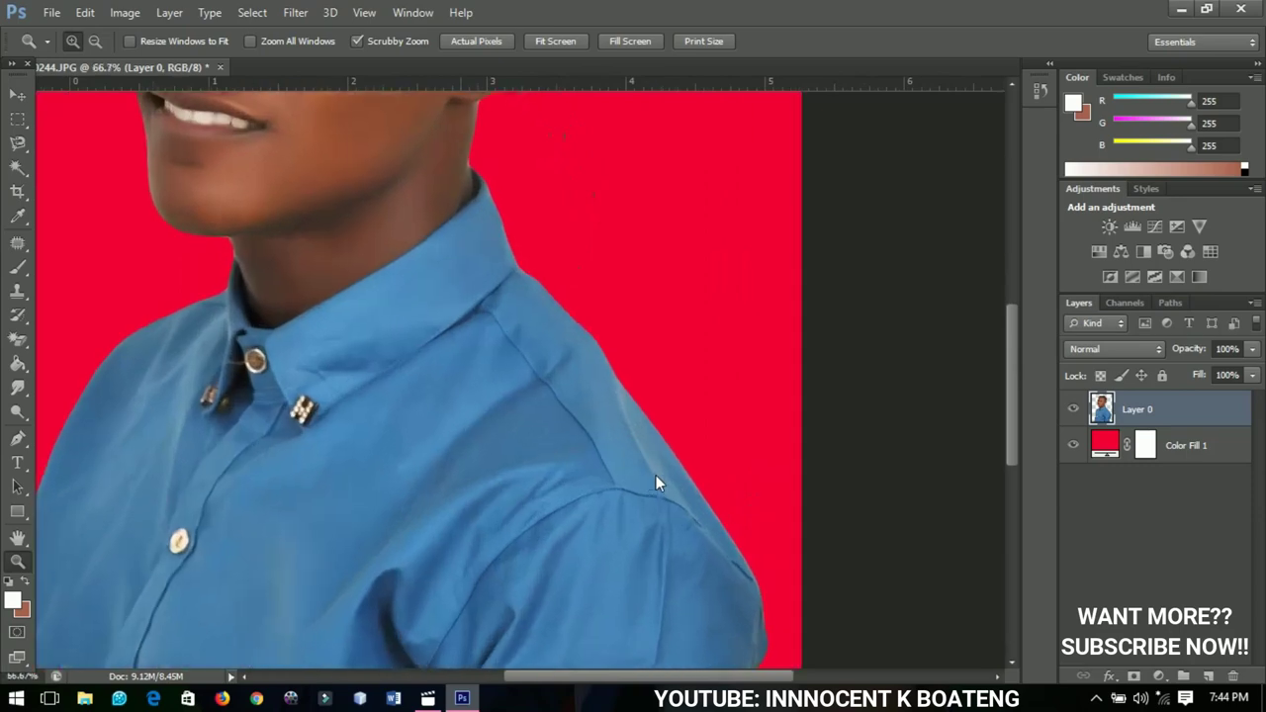
left_click(662, 490)
scroll(686, 386, "down", 5)
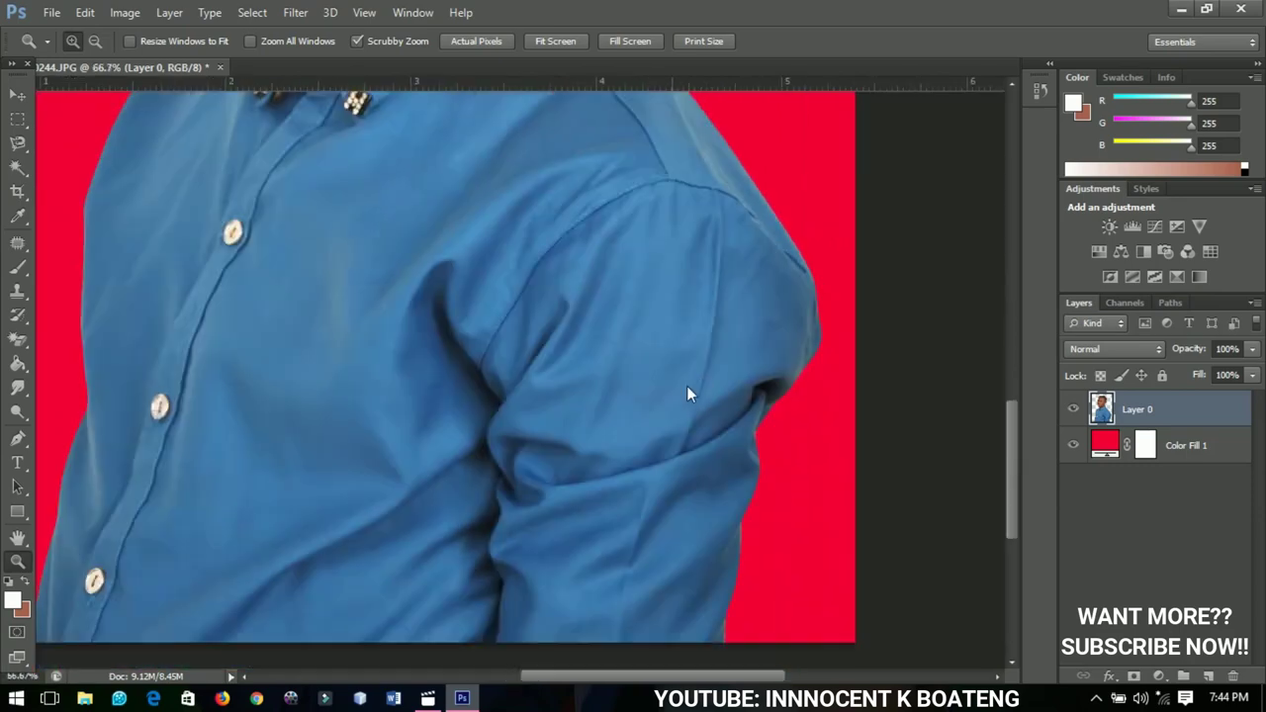
scroll(690, 408, "left", 3)
key("ctrl+0")
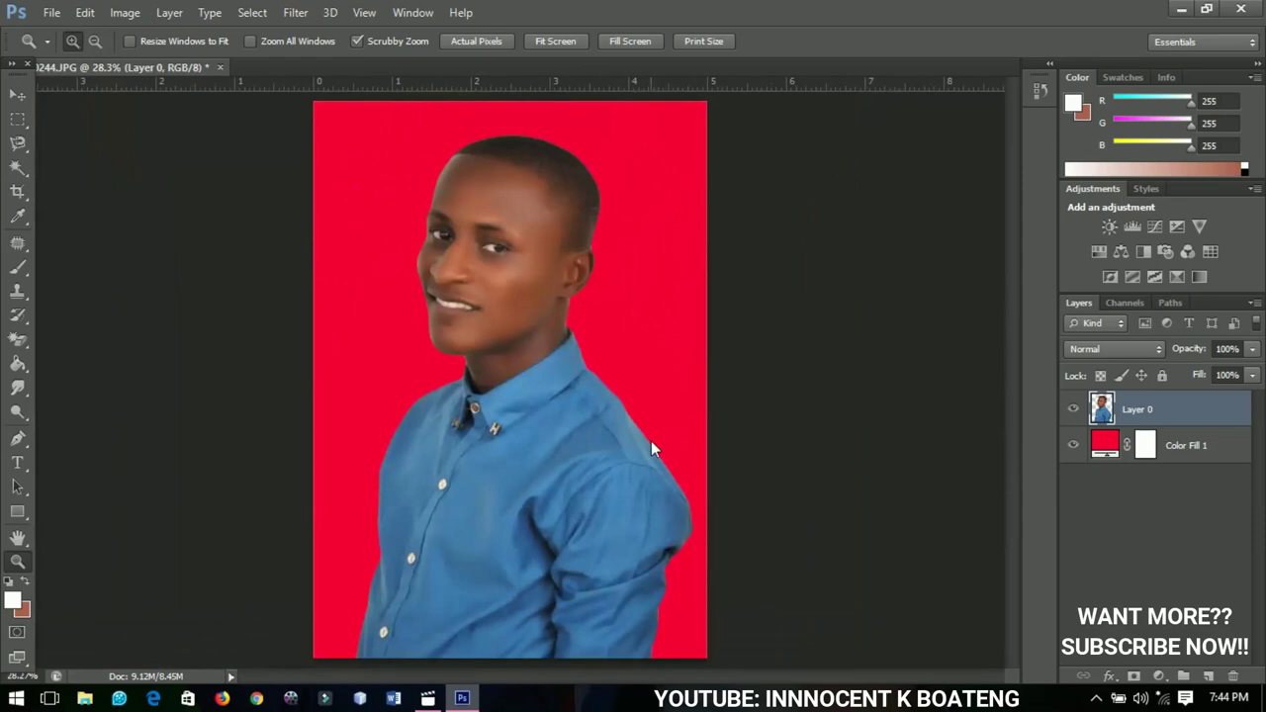
left_click(1117, 451)
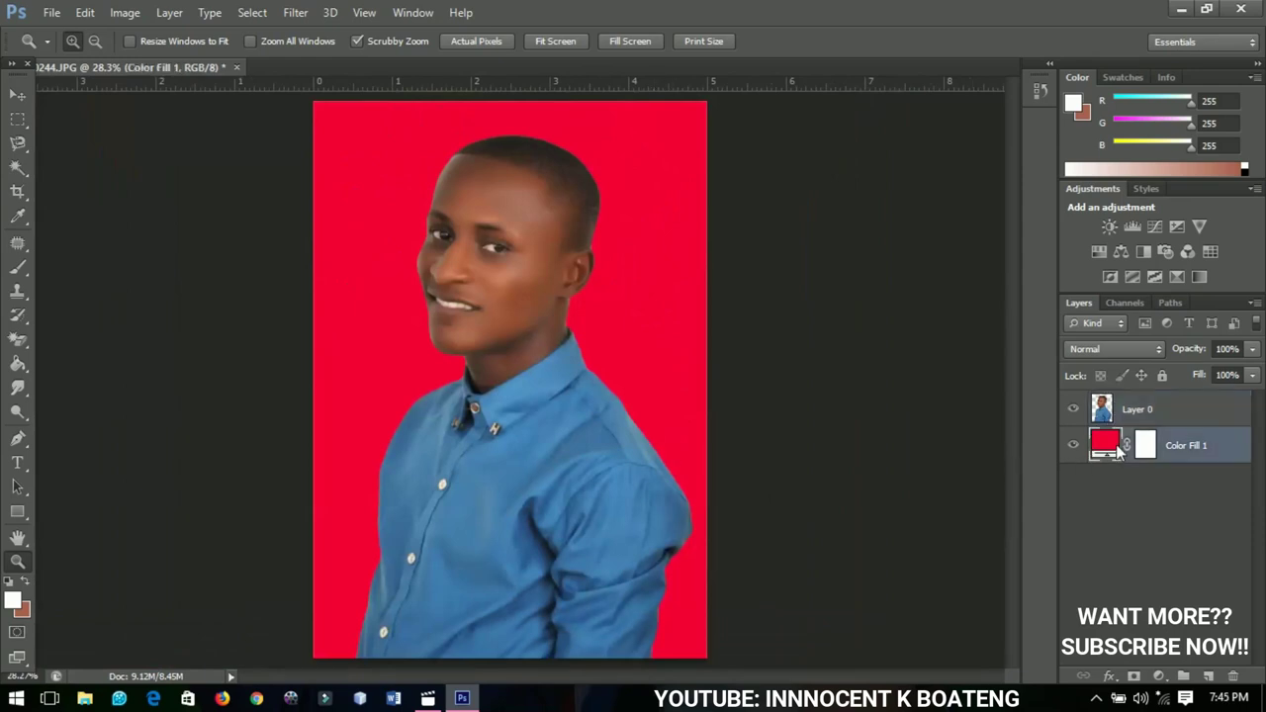
double_click(1108, 445)
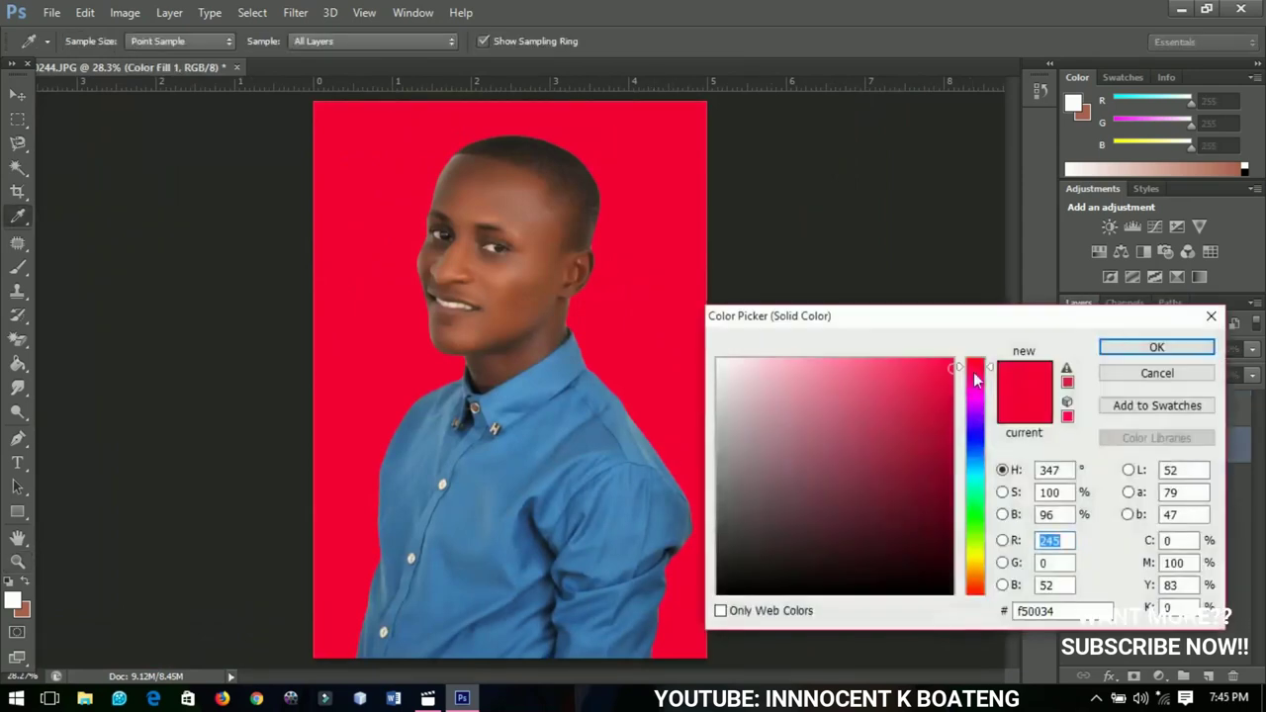
left_click_drag(973, 371, 971, 372)
left_click(1156, 347)
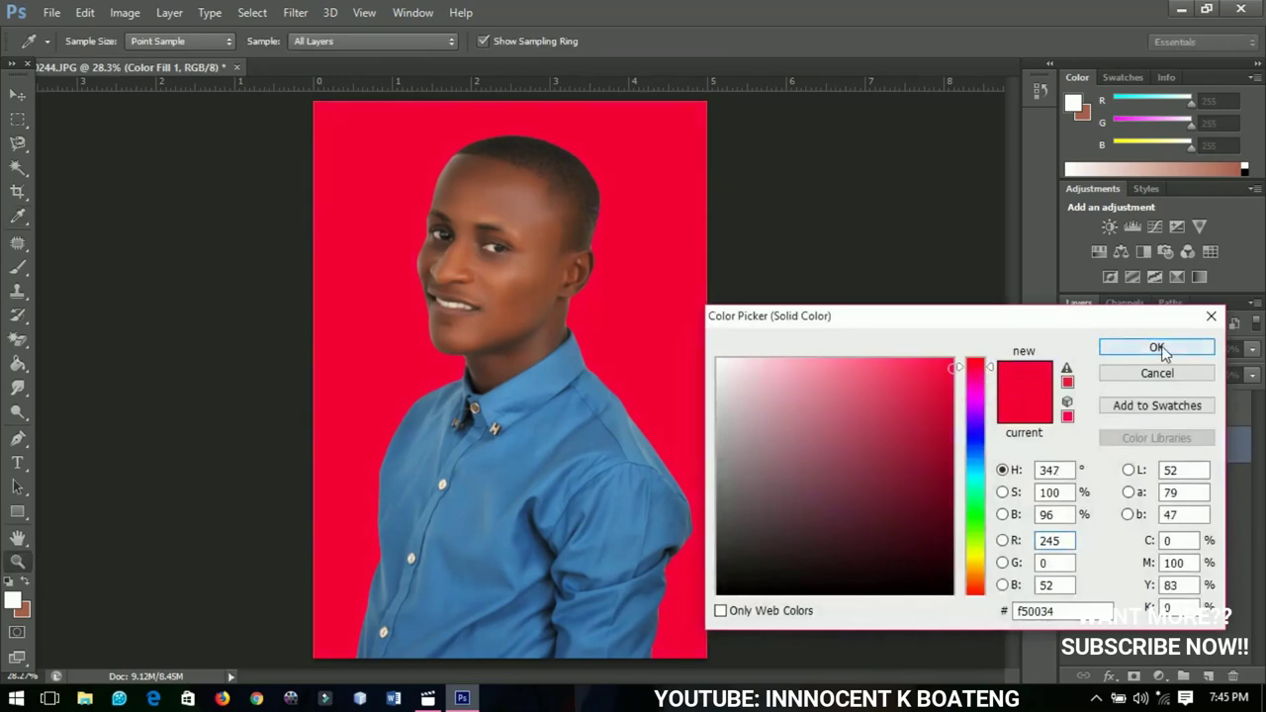
left_click(17, 94)
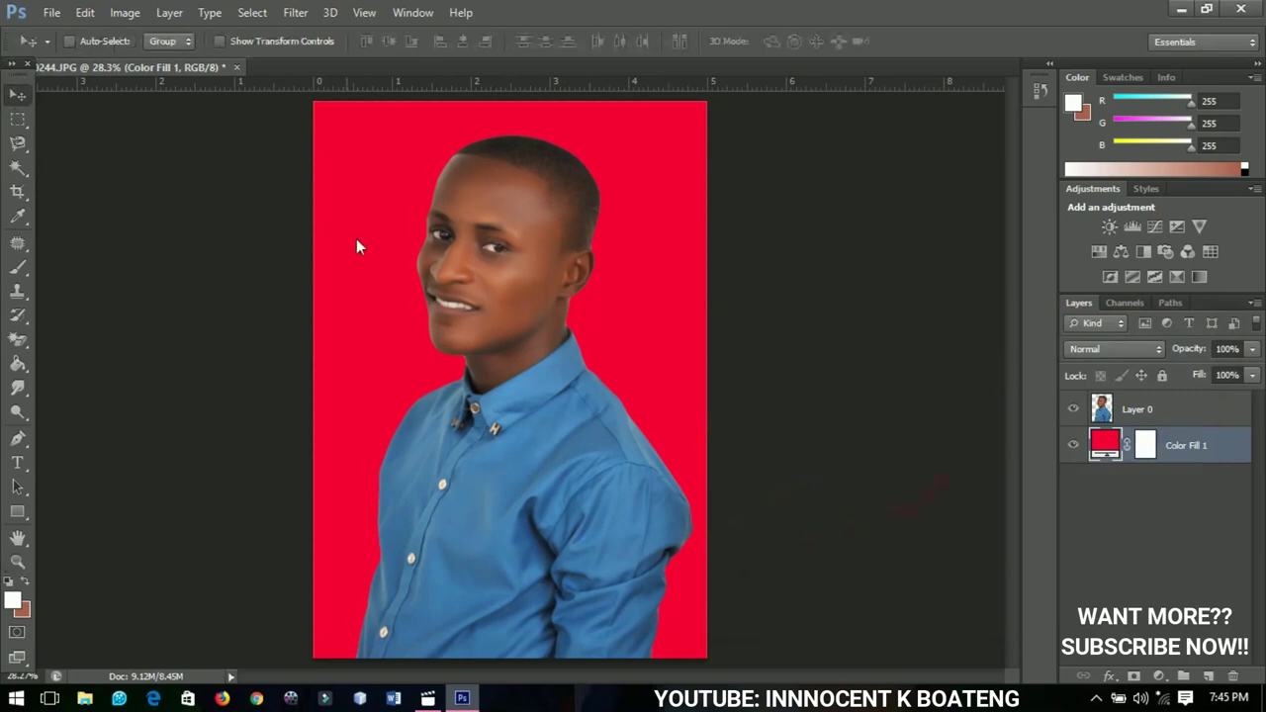